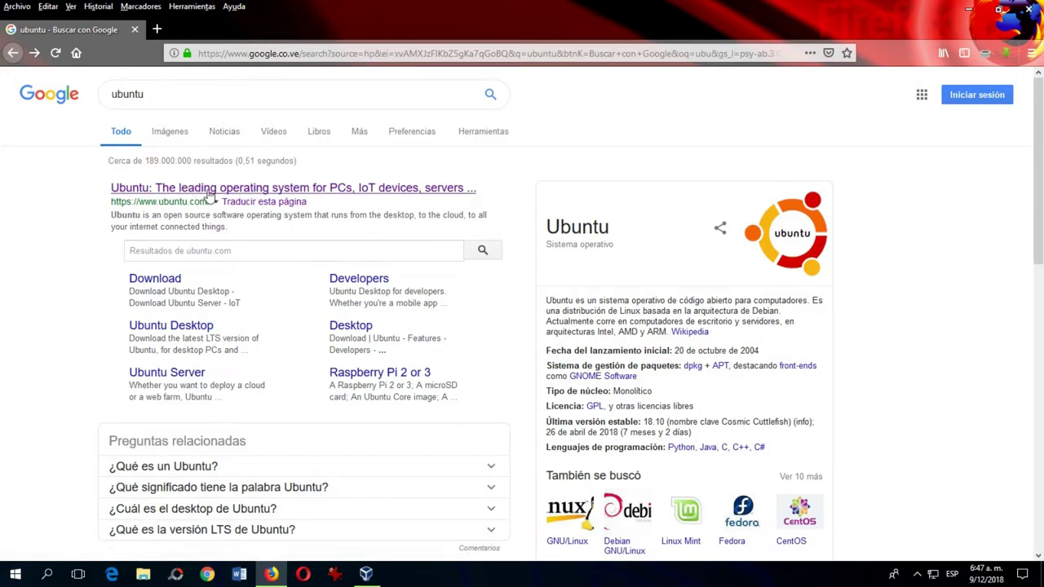
From ubuntu.com, request the Ubuntu Desktop 18.04 LTS download, cancel saving, and minimize Firefox.
{"action": "left_click", "coordinate": [170, 131]}
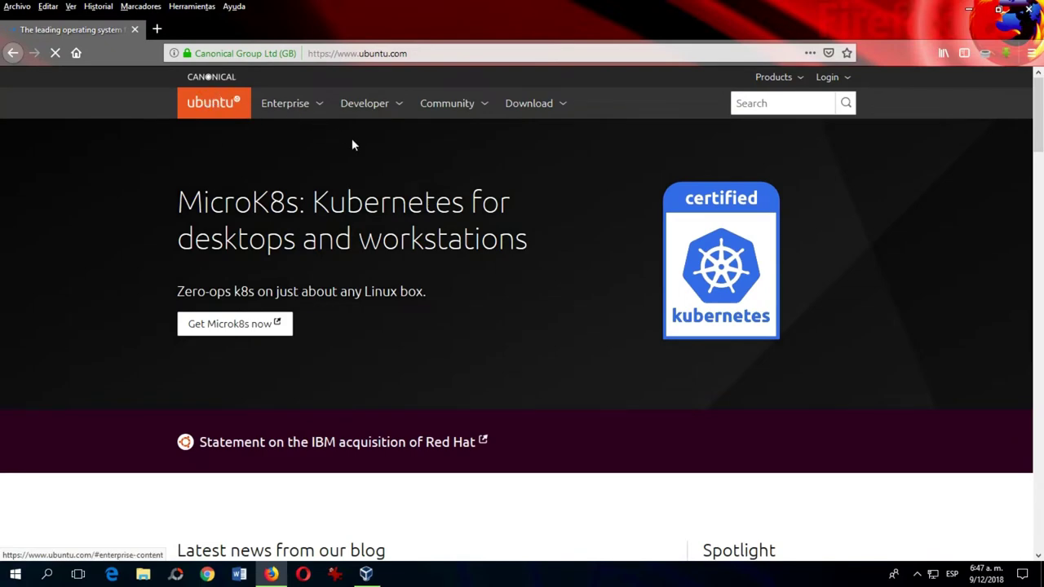
{"action": "left_click", "coordinate": [530, 105]}
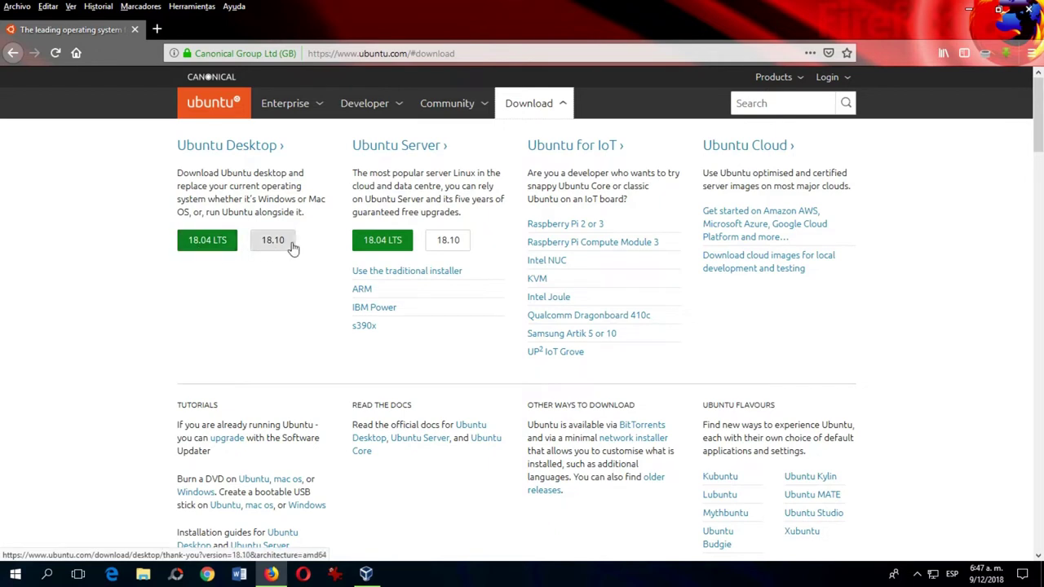
{"action": "left_click", "coordinate": [209, 241]}
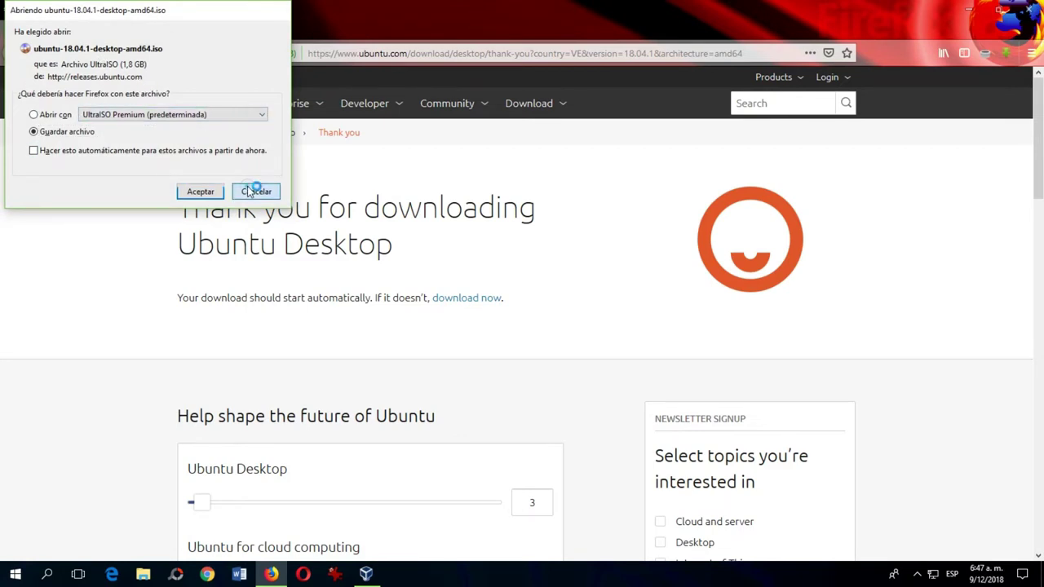
{"action": "left_click", "coordinate": [259, 191]}
{"action": "left_click", "coordinate": [1028, 9]}
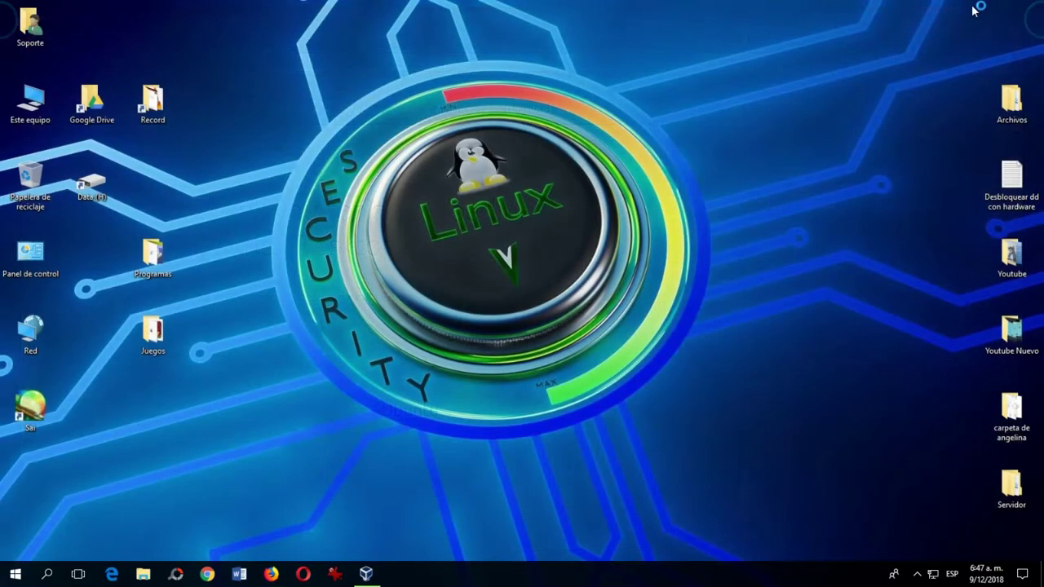
Restore VirtualBox and boot the Ubuntu 18.04 VM from host drive D:.
{"action": "left_click", "coordinate": [366, 573]}
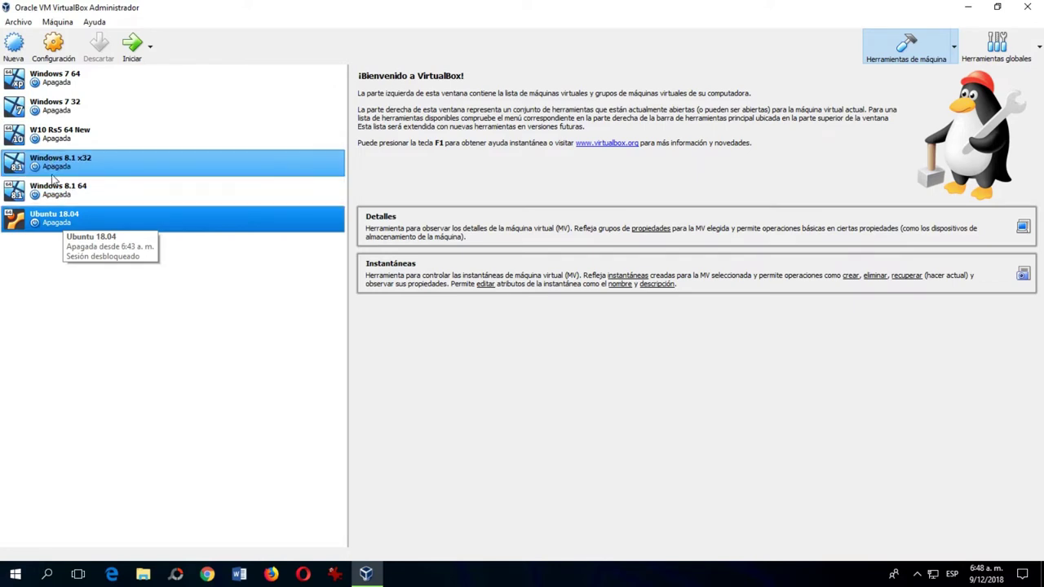
{"action": "double_click", "coordinate": [59, 222]}
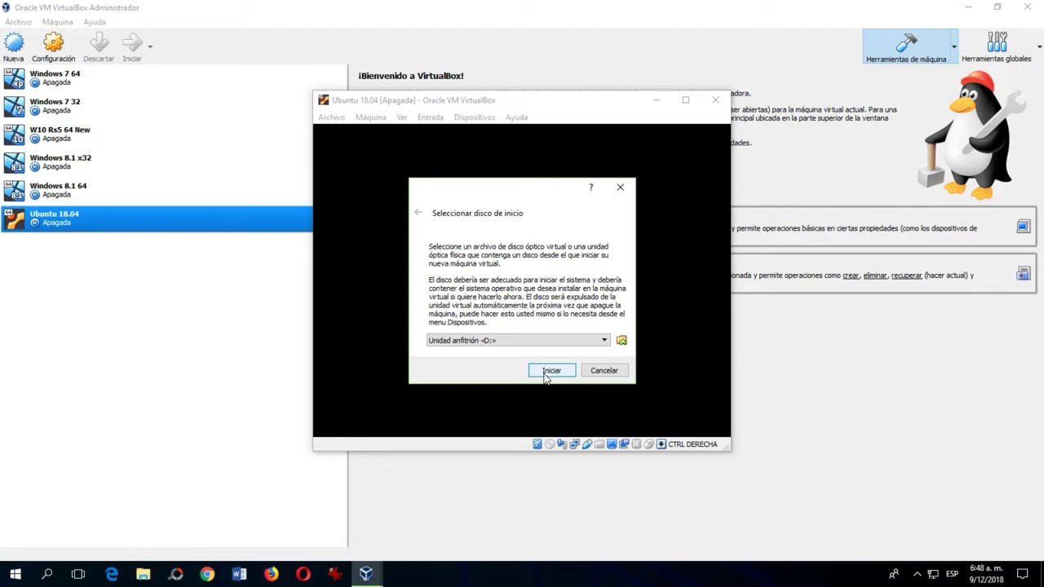
{"action": "left_click", "coordinate": [547, 372]}
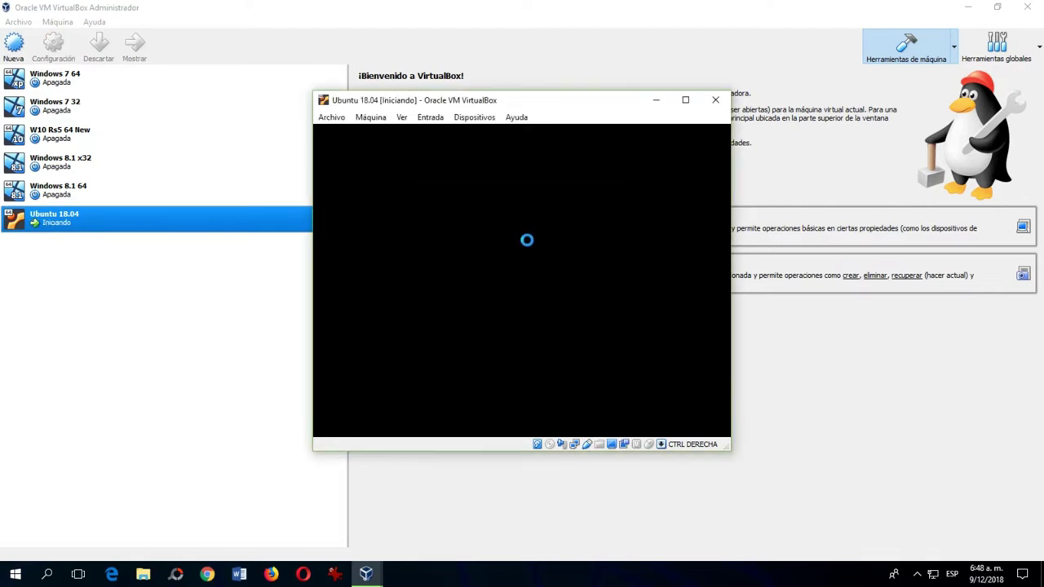
Maximize the VM window, choose Español as the installer language, and begin Instalar Ubuntu.
{"action": "left_click", "coordinate": [685, 101]}
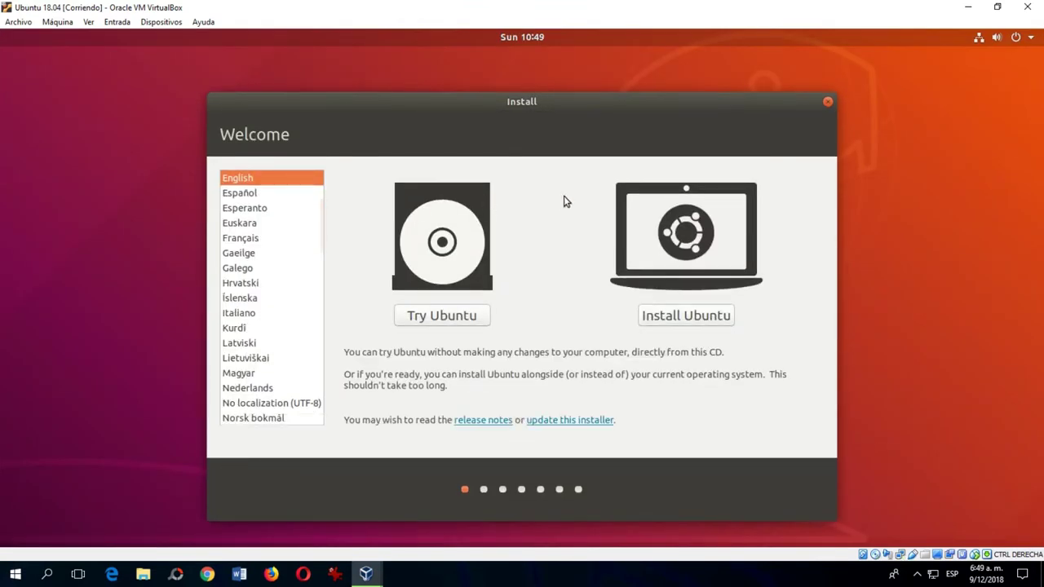
{"action": "left_click", "coordinate": [239, 193]}
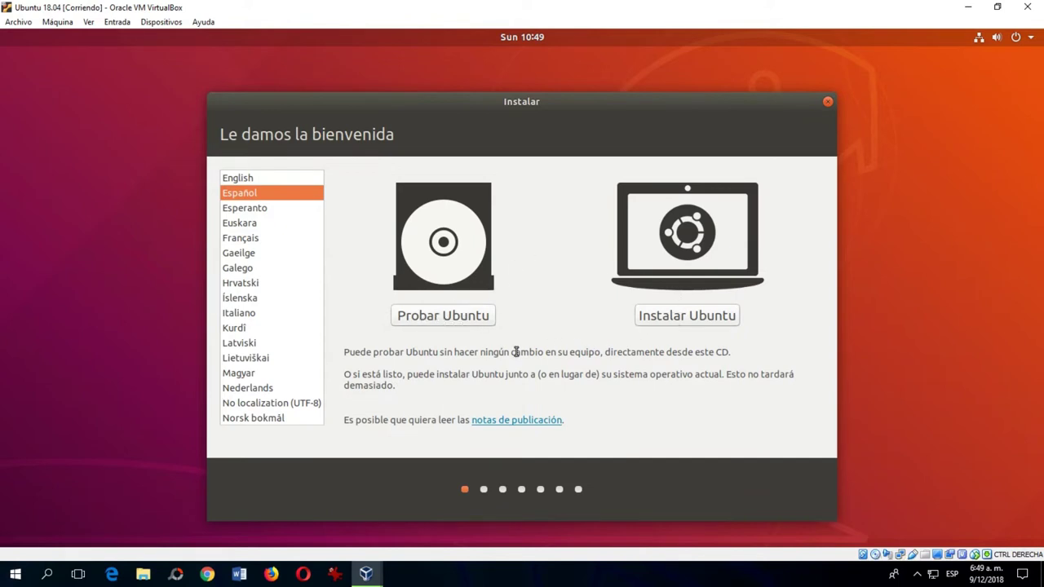
{"action": "left_click", "coordinate": [660, 321]}
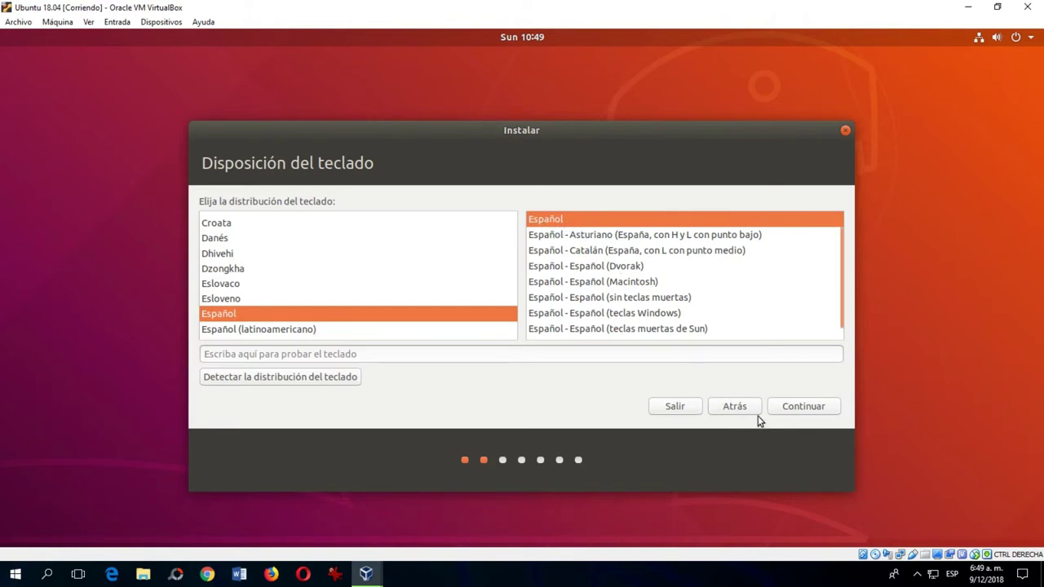
Keep the Español keyboard and choose a normal installation including third-party software.
{"action": "left_click", "coordinate": [803, 407]}
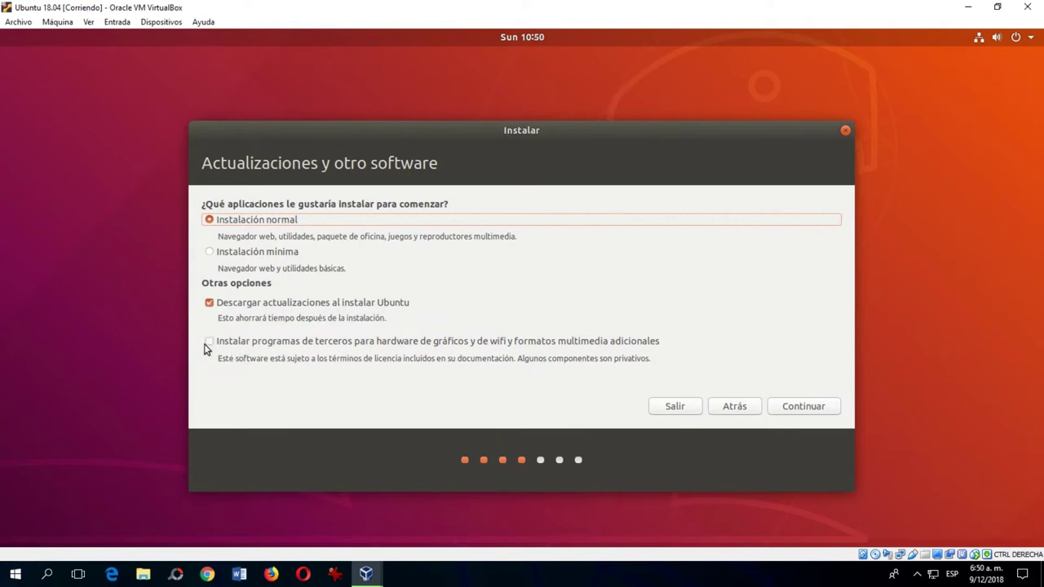
{"action": "left_click", "coordinate": [210, 342]}
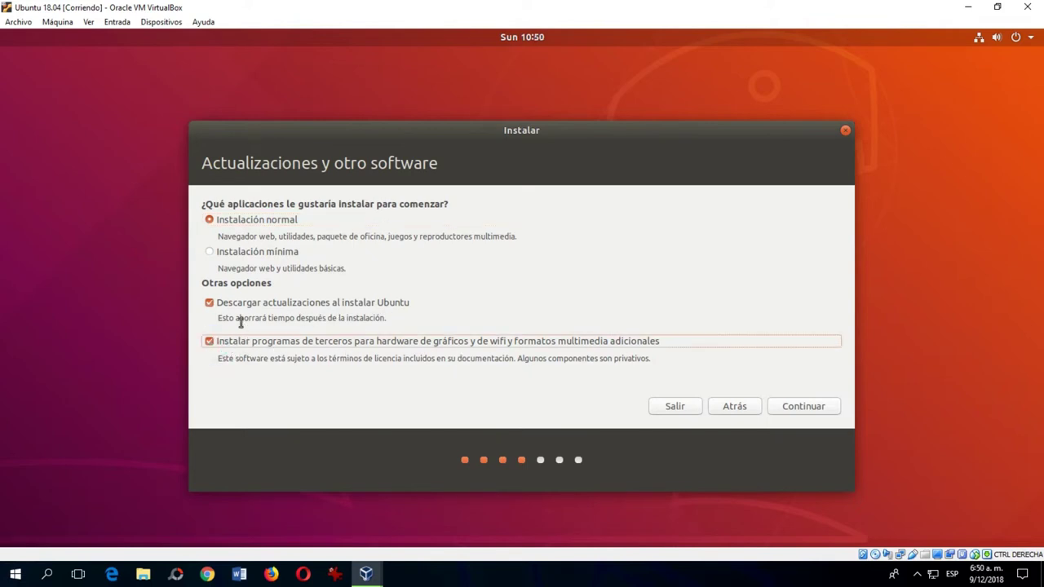
{"action": "left_click", "coordinate": [818, 411]}
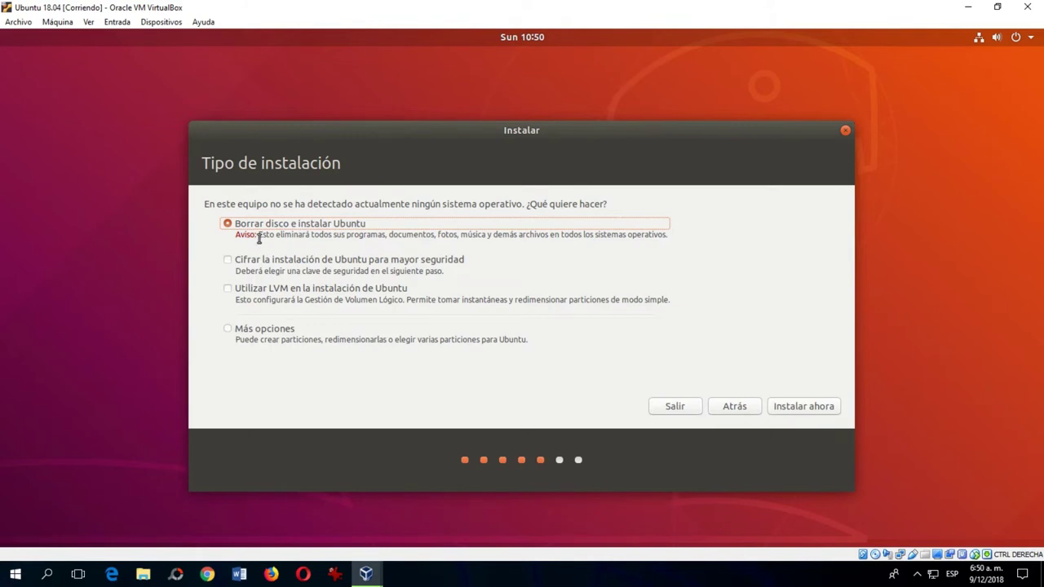
Erase the disk for Ubuntu, confirm writing the partition changes, and keep Caracas as location.
{"action": "left_click", "coordinate": [795, 408]}
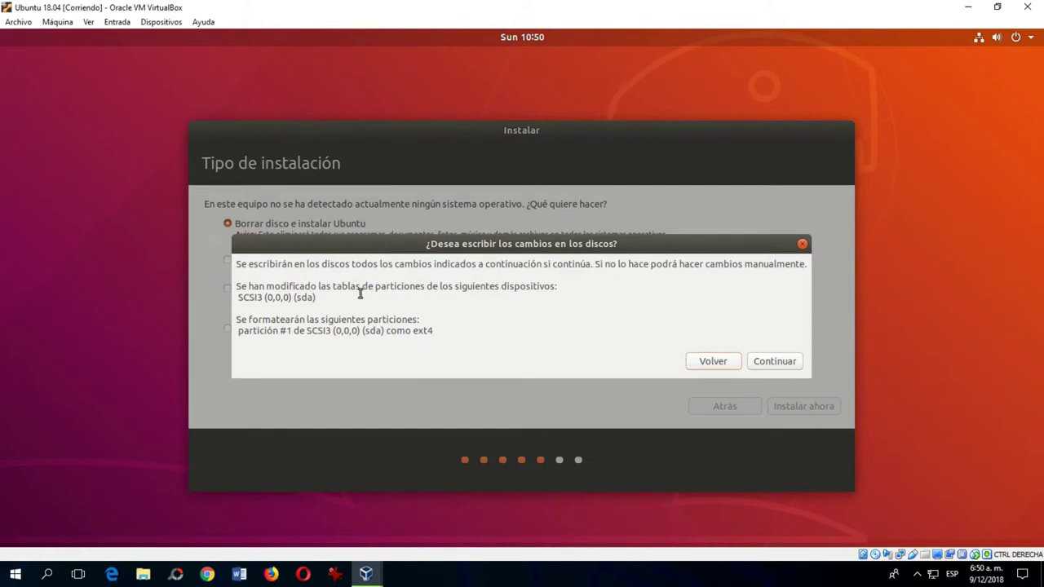
{"action": "left_click", "coordinate": [776, 364]}
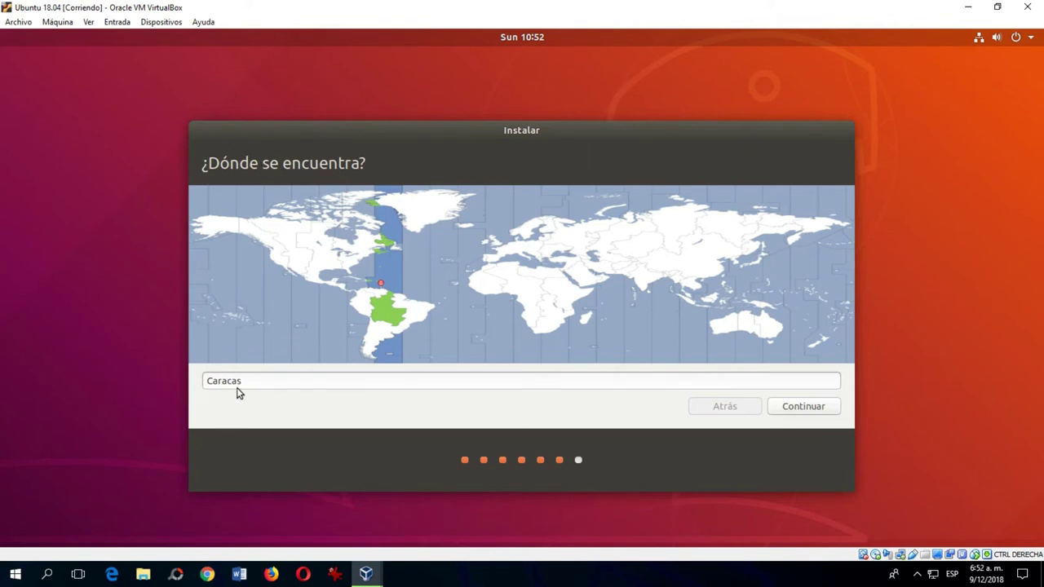
{"action": "left_click", "coordinate": [800, 414]}
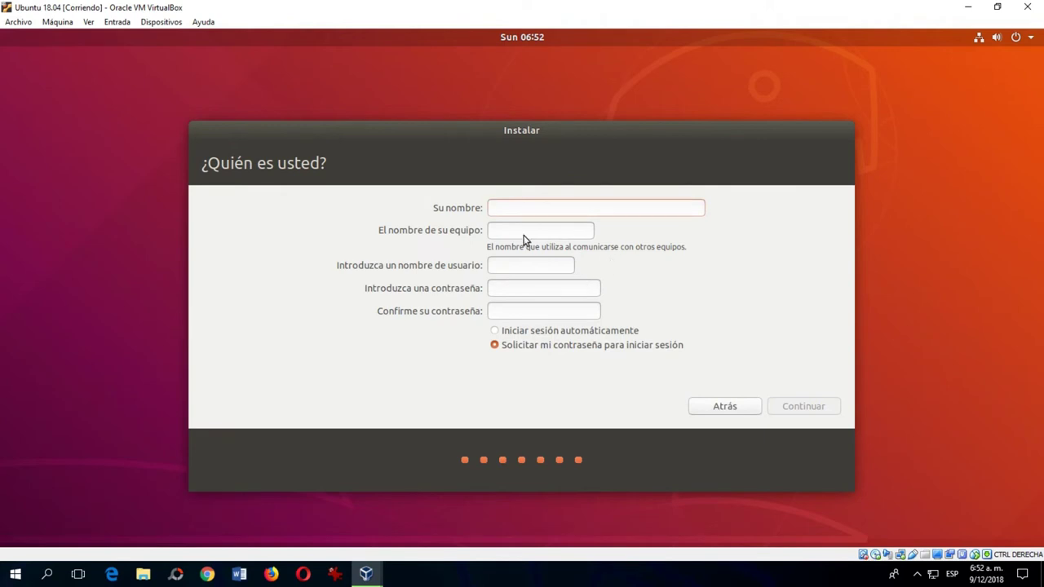
Enter 'Soporte' as the user's name on the ¿Quién es usted? page.
{"action": "left_click", "coordinate": [522, 211]}
{"action": "type", "text": "Porte"}
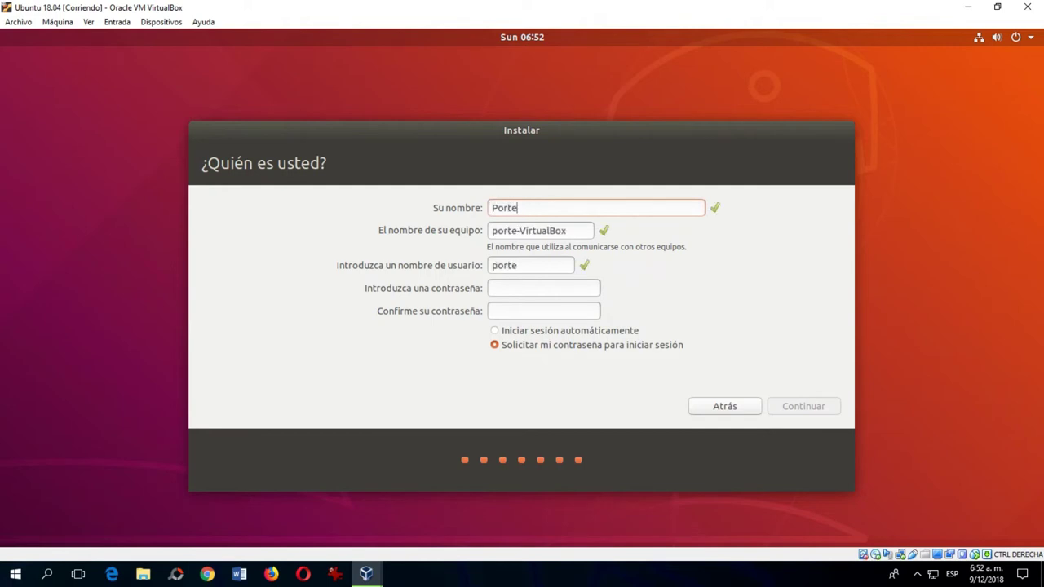
{"action": "key", "text": "BackSpace"}
{"action": "key", "text": "BackSpace"}
{"action": "key", "text": "BackSpace"}
{"action": "key", "text": "BackSpace"}
{"action": "key", "text": "BackSpace"}
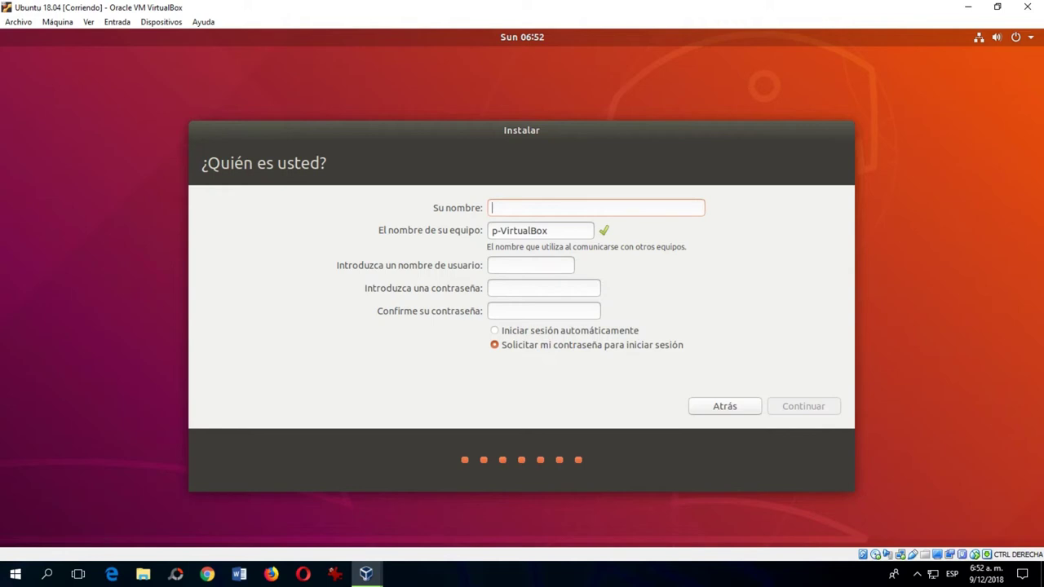
{"action": "type", "text": "Soporte"}
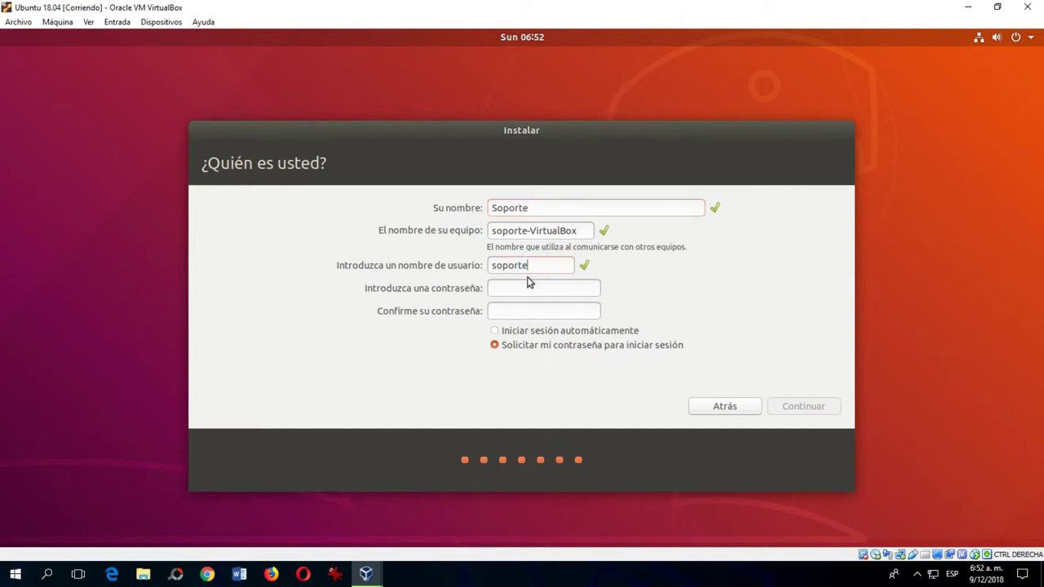
Set and confirm the account password, then continue to finish the installation.
{"action": "left_click", "coordinate": [517, 285]}
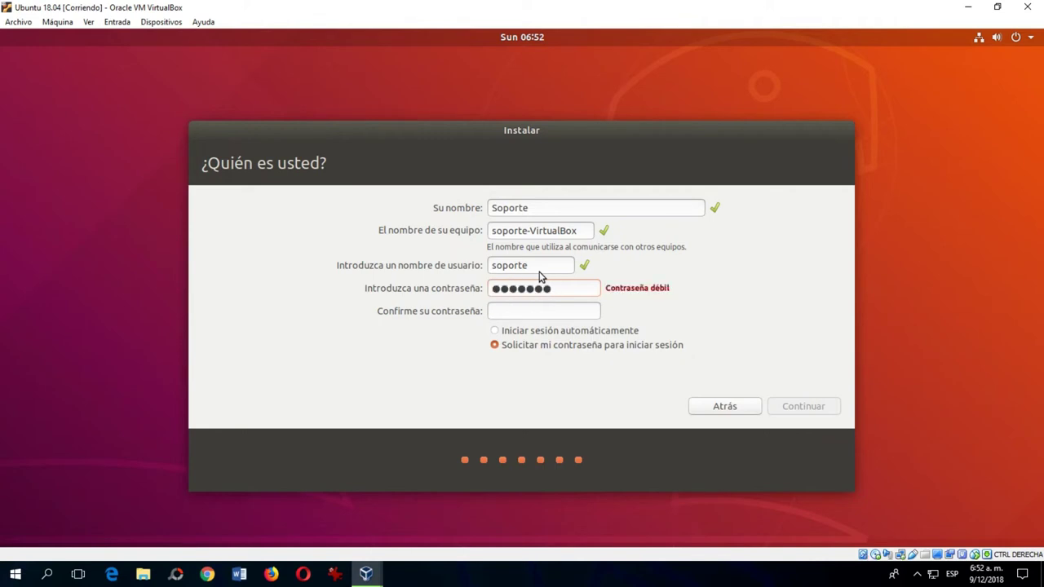
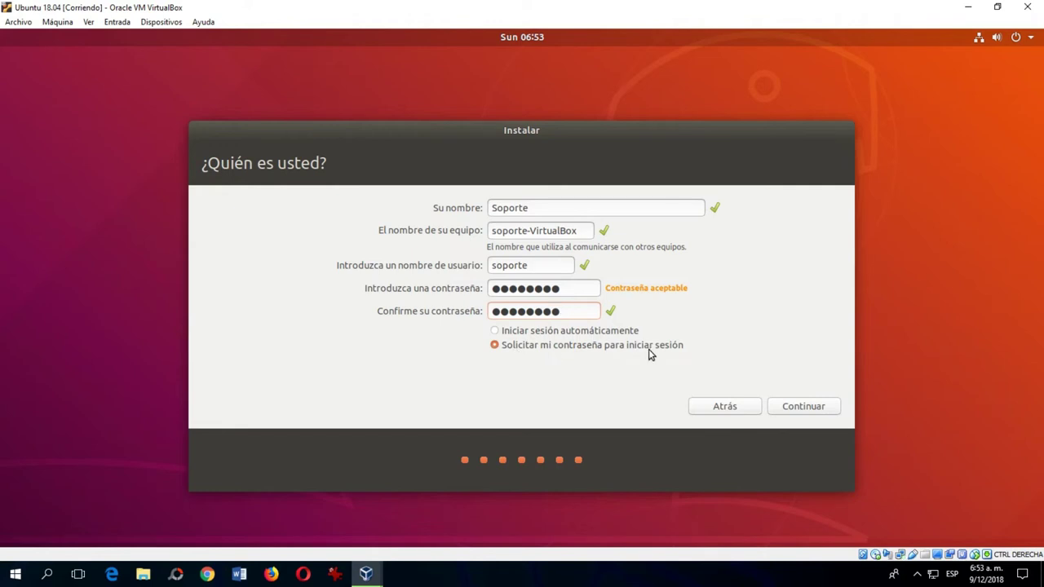
{"action": "left_click", "coordinate": [815, 406]}
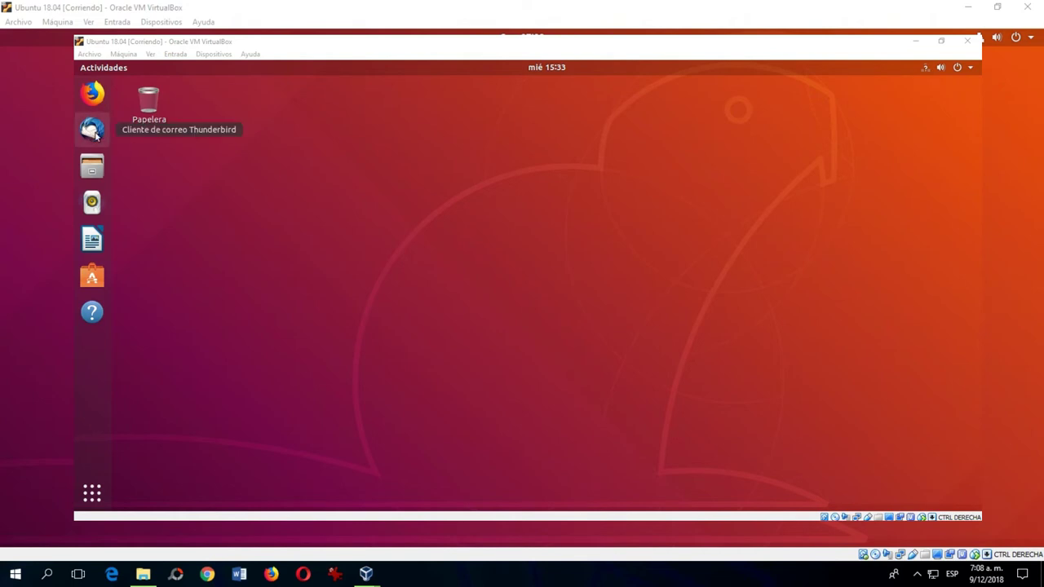
View the Thunderbird dock icon's context menu, then the Firefox icon's menu.
{"action": "right_click", "coordinate": [96, 136]}
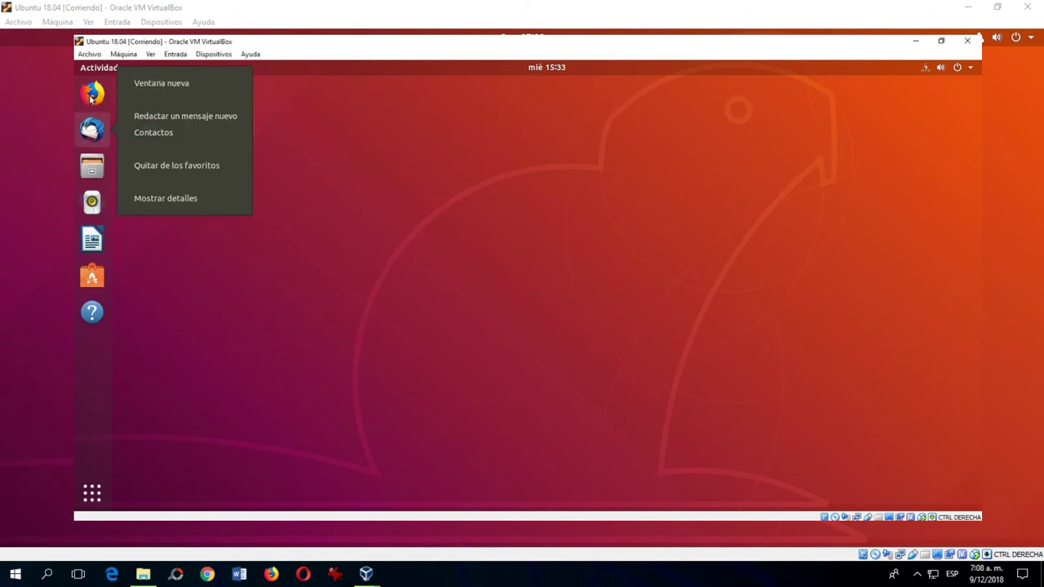
{"action": "left_click", "coordinate": [90, 97]}
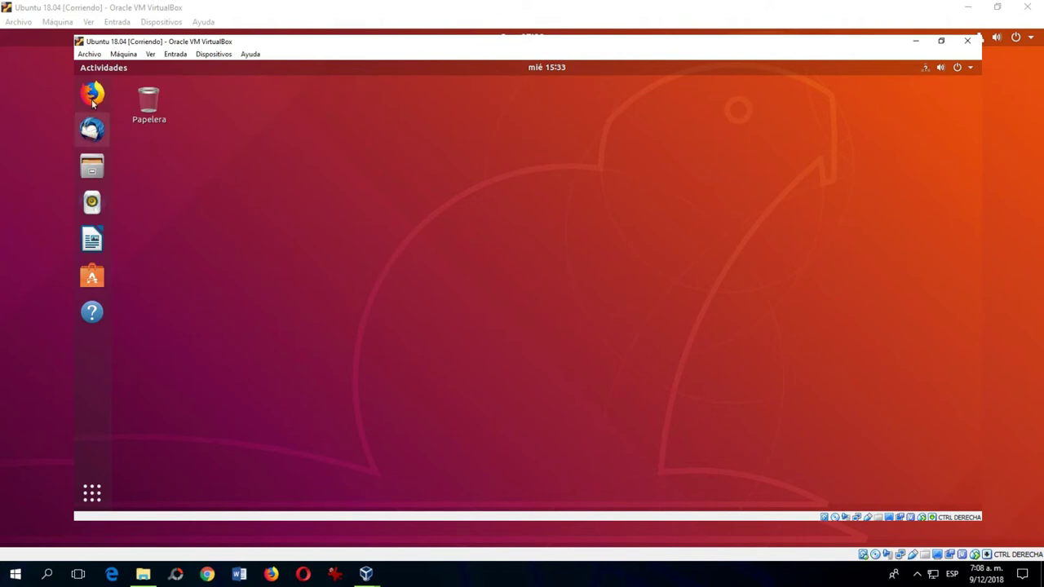
{"action": "right_click", "coordinate": [92, 95]}
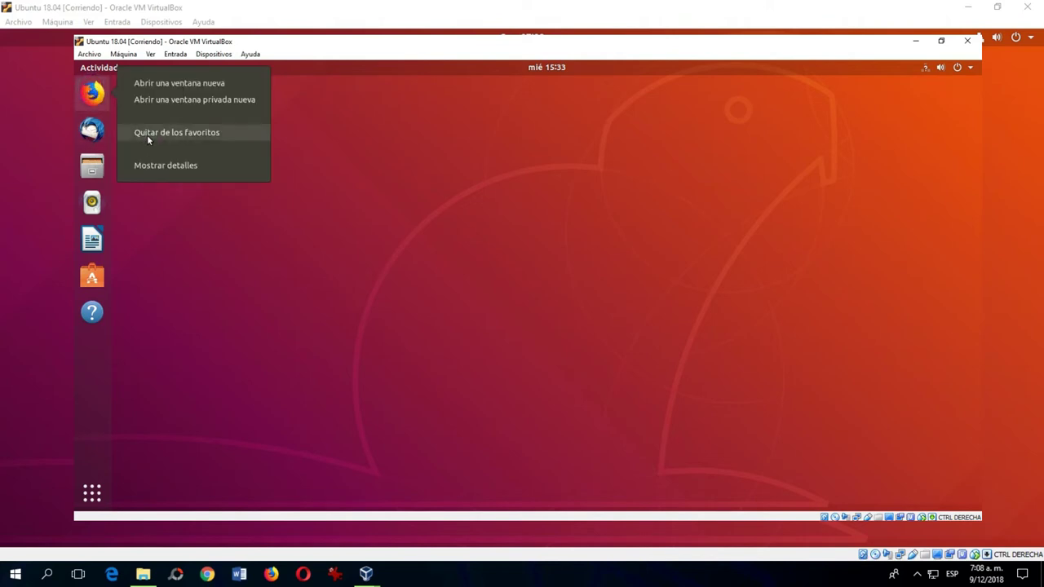
Dismiss the menu, view the home folder in Archivos, close it, and launch Rhythmbox.
{"action": "left_click", "coordinate": [178, 223]}
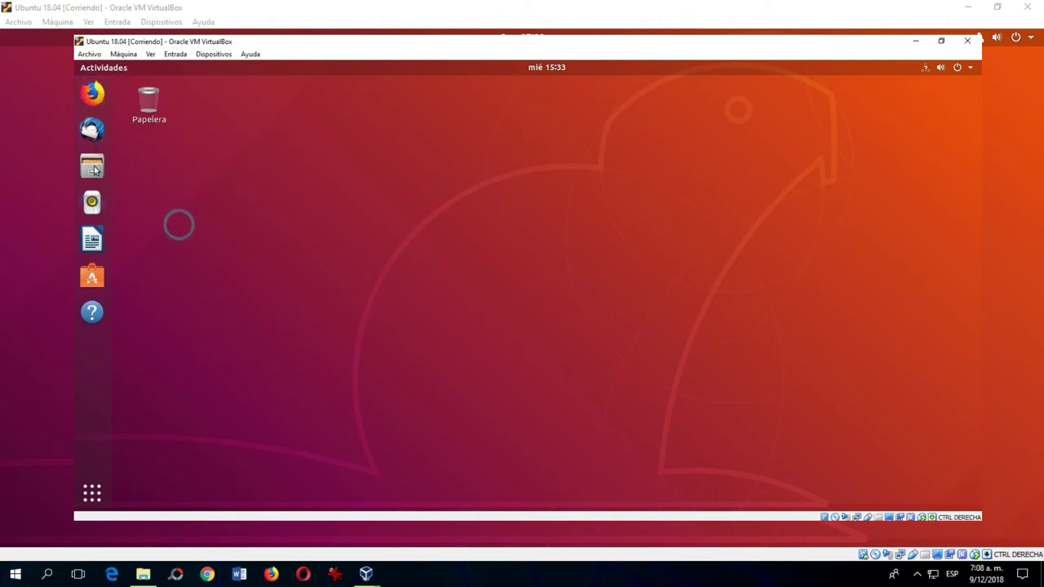
{"action": "left_click", "coordinate": [92, 167]}
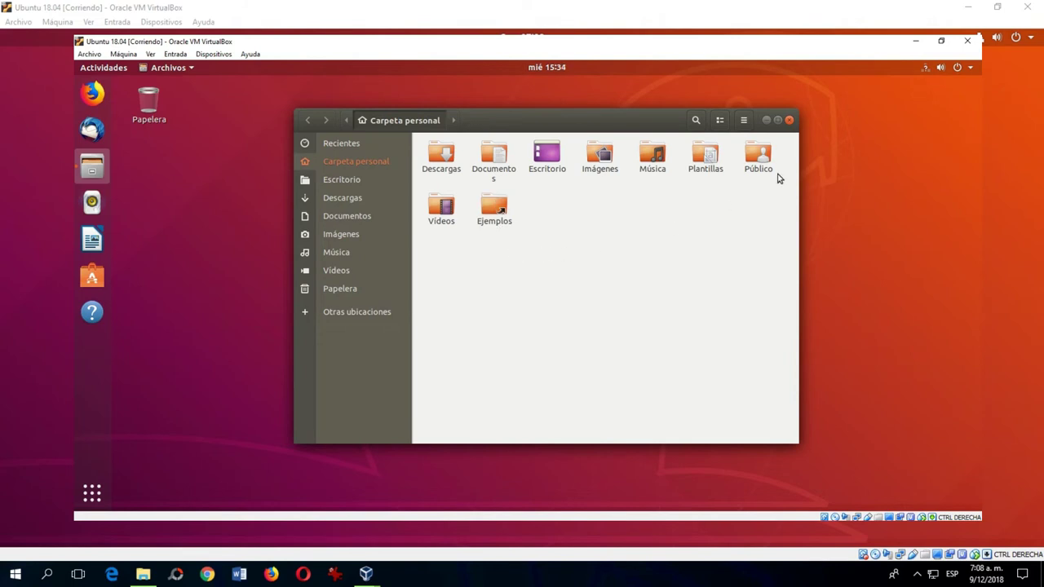
{"action": "left_click", "coordinate": [788, 121]}
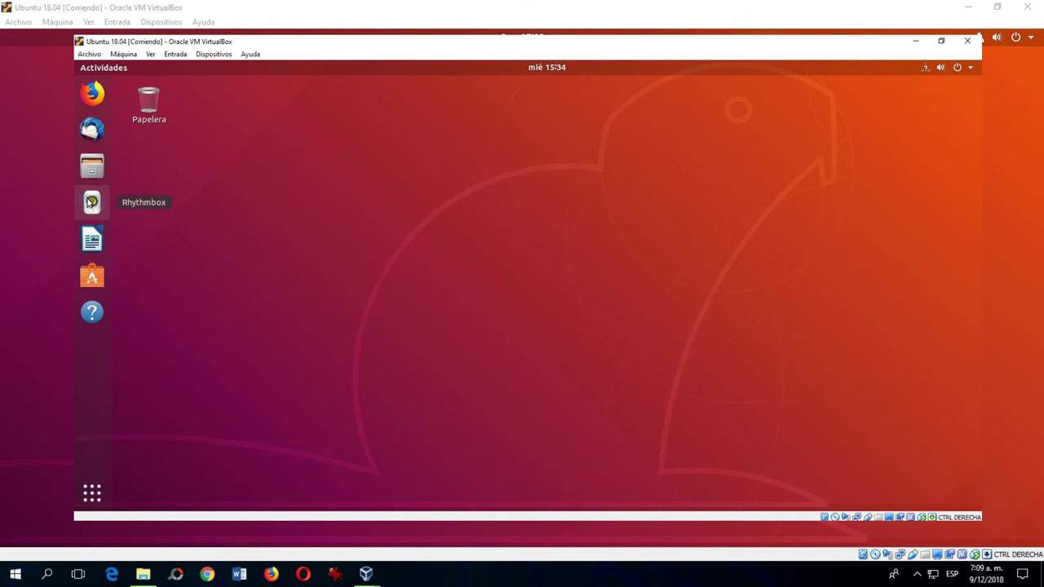
{"action": "left_click", "coordinate": [92, 202]}
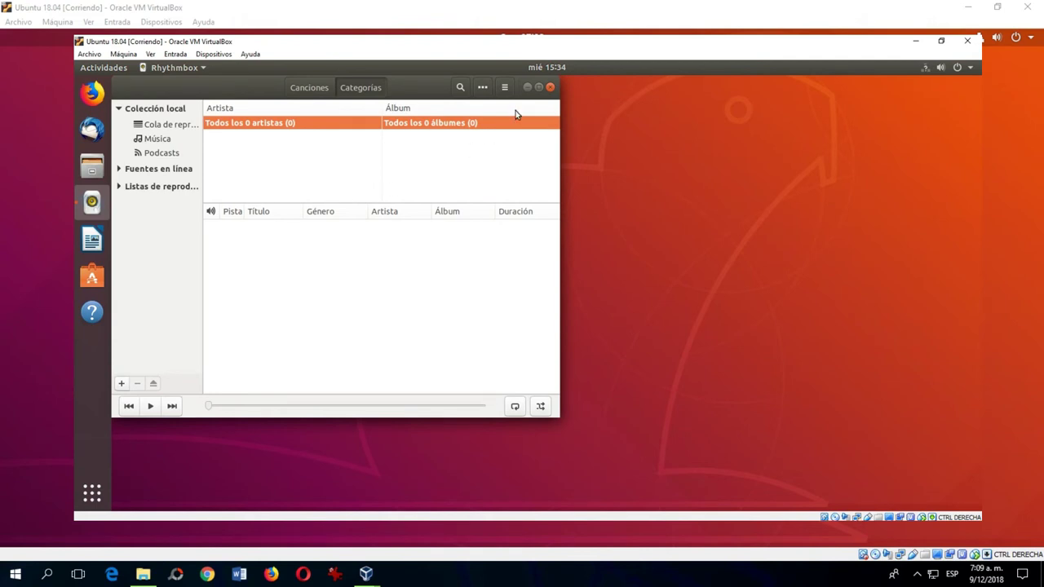
Close Rhythmbox, then open and close a blank LibreOffice Writer document.
{"action": "left_click", "coordinate": [550, 87]}
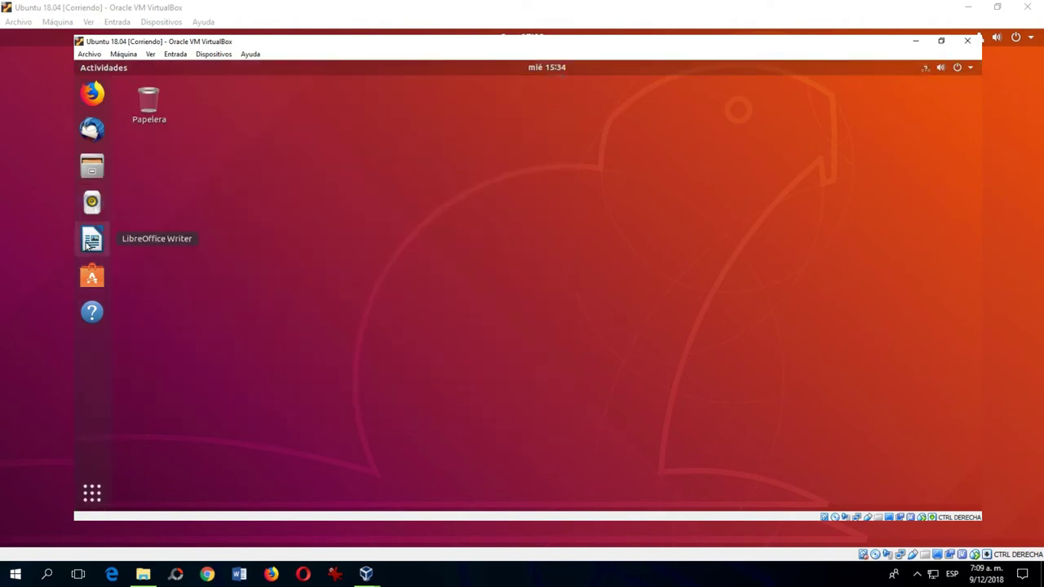
{"action": "left_click", "coordinate": [88, 245]}
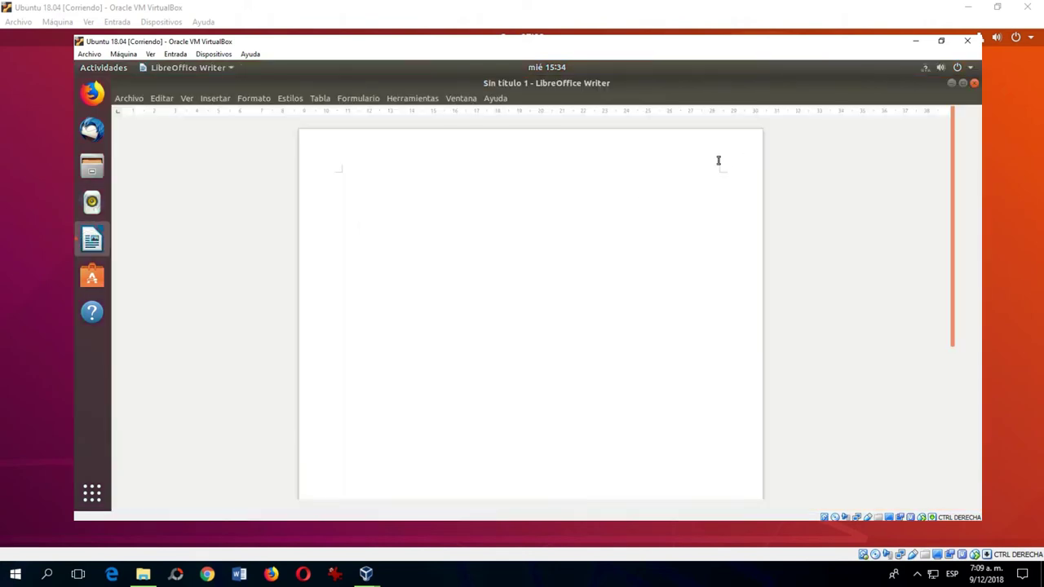
{"action": "left_click", "coordinate": [974, 84]}
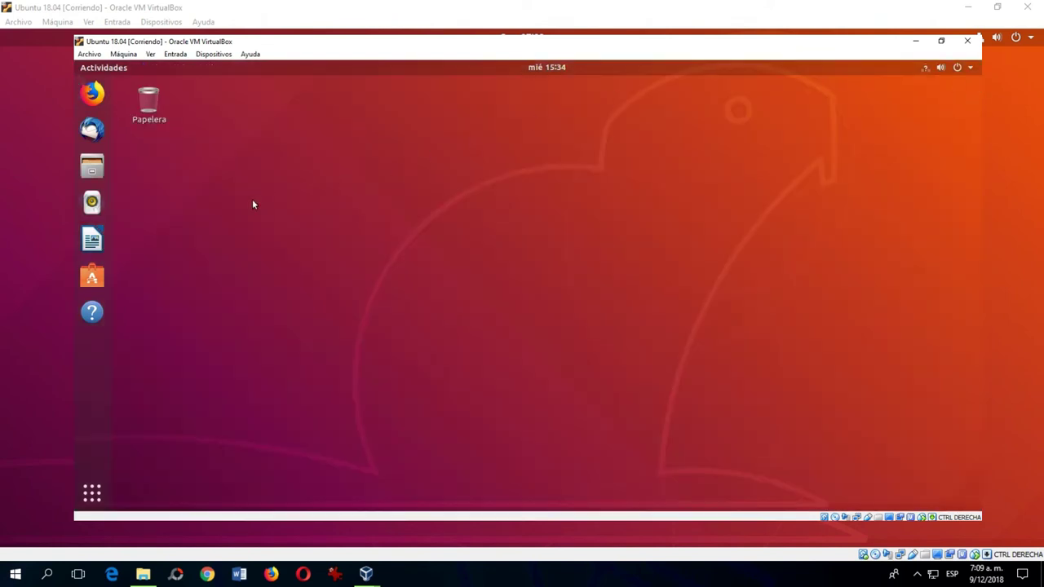
Open Ubuntu Software, scroll through the Instalado list, then check the Actualizaciones page.
{"action": "left_click", "coordinate": [85, 276]}
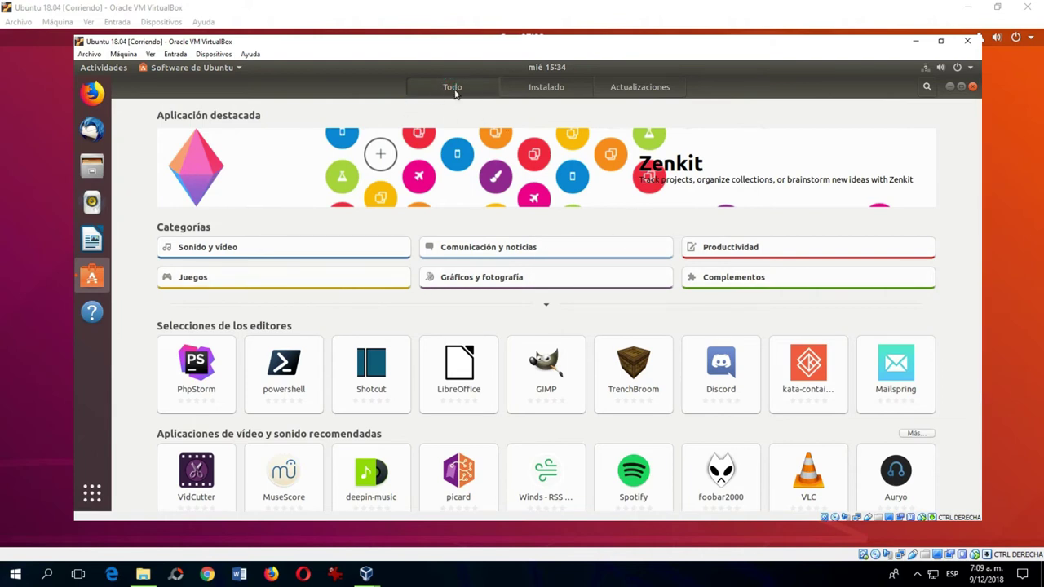
{"action": "left_click", "coordinate": [554, 88]}
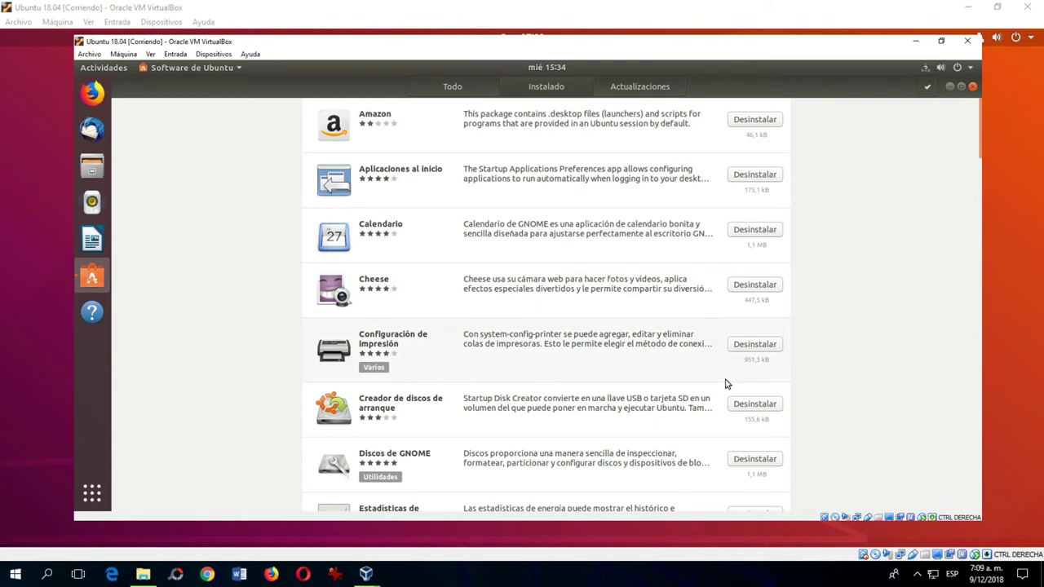
{"action": "scroll", "coordinate": [727, 383], "scroll_direction": "down", "scroll_amount": 3}
{"action": "scroll", "coordinate": [725, 383], "scroll_direction": "up", "scroll_amount": 3}
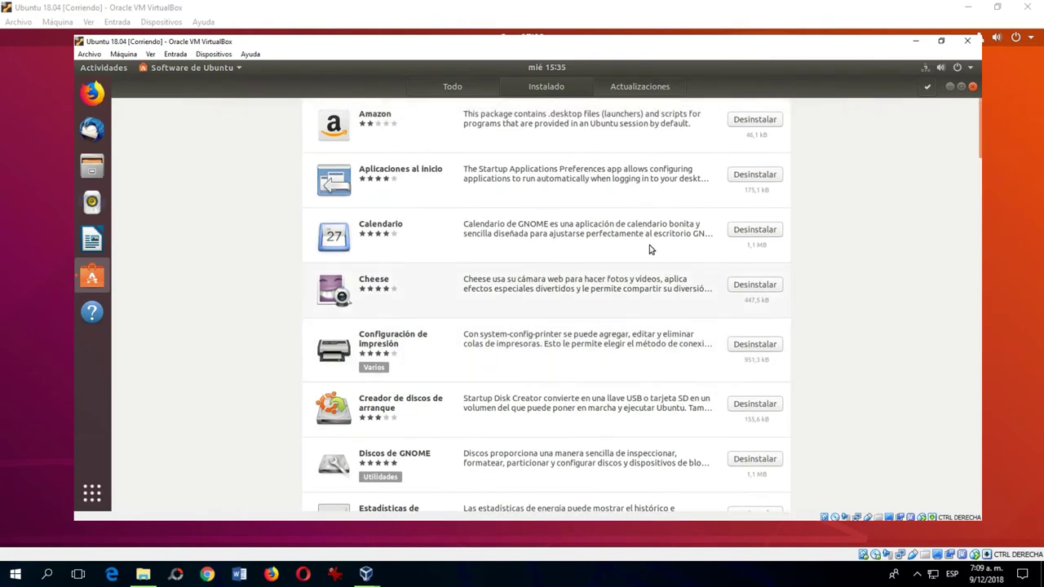
{"action": "left_click", "coordinate": [622, 91]}
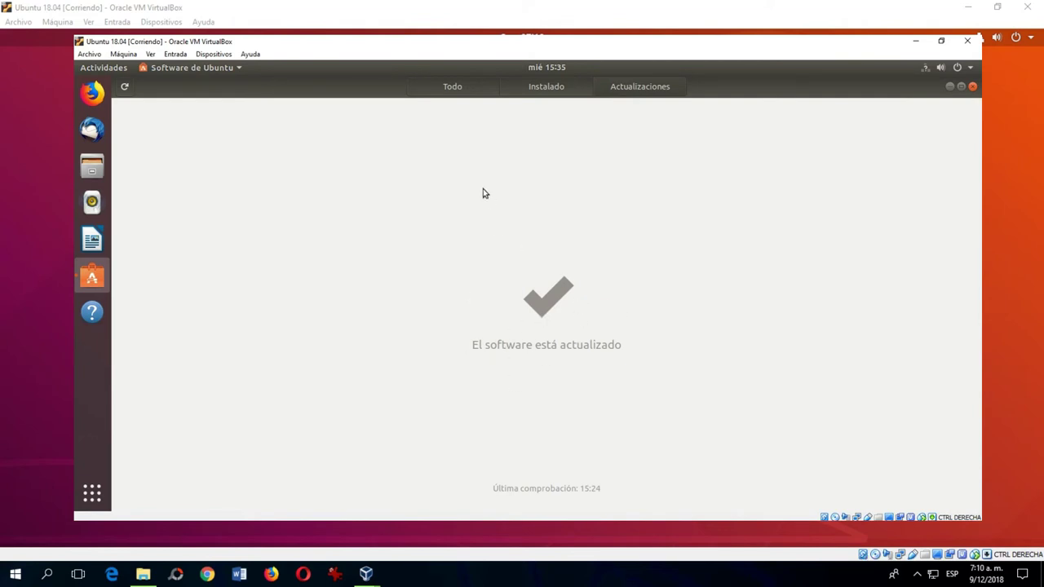
Browse the Juegos games category and open the featured minesweeper app's details page.
{"action": "left_click", "coordinate": [459, 86]}
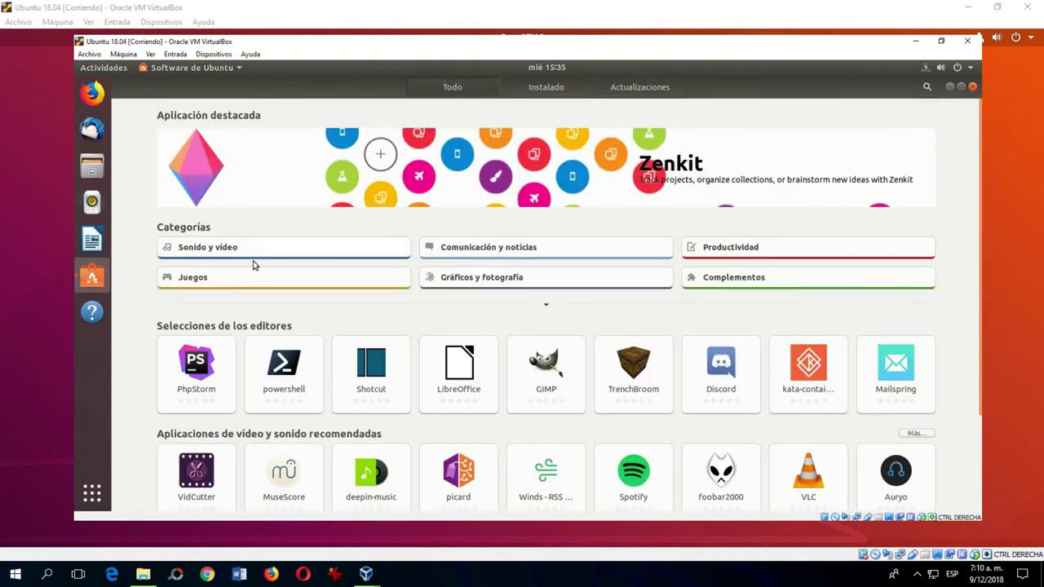
{"action": "left_click", "coordinate": [233, 278]}
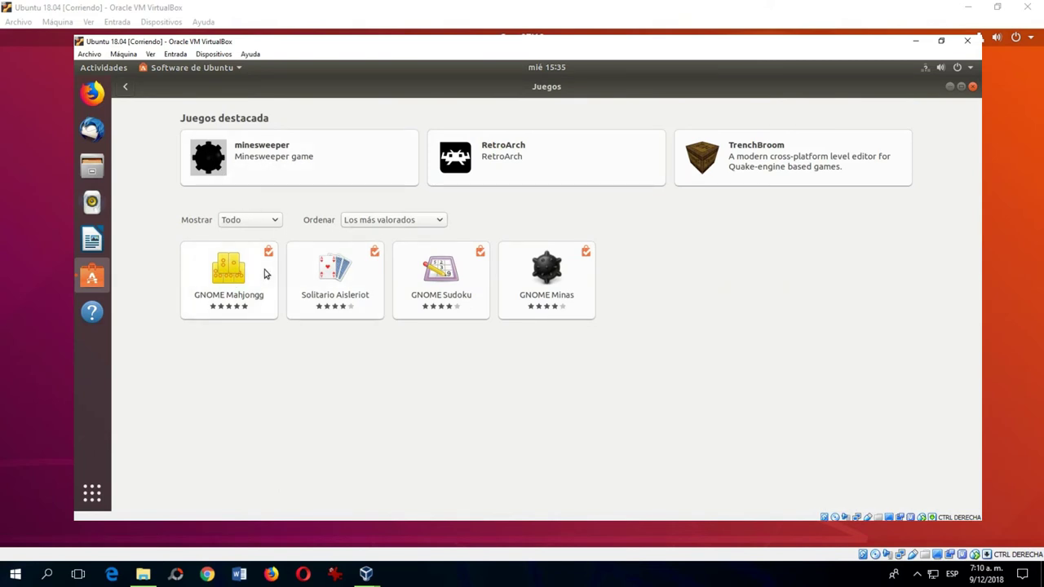
{"action": "left_click", "coordinate": [524, 271]}
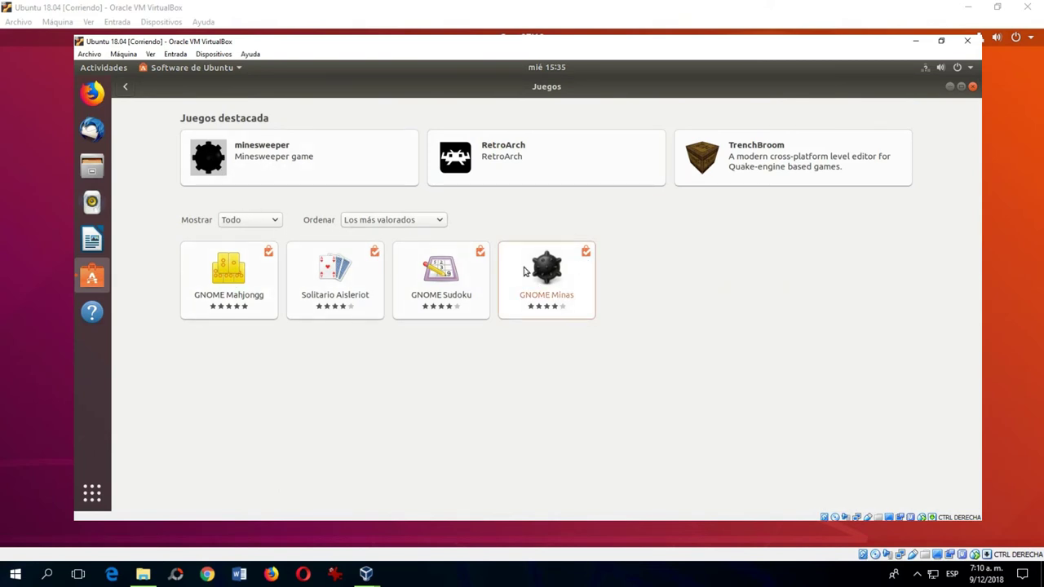
{"action": "left_click", "coordinate": [328, 169]}
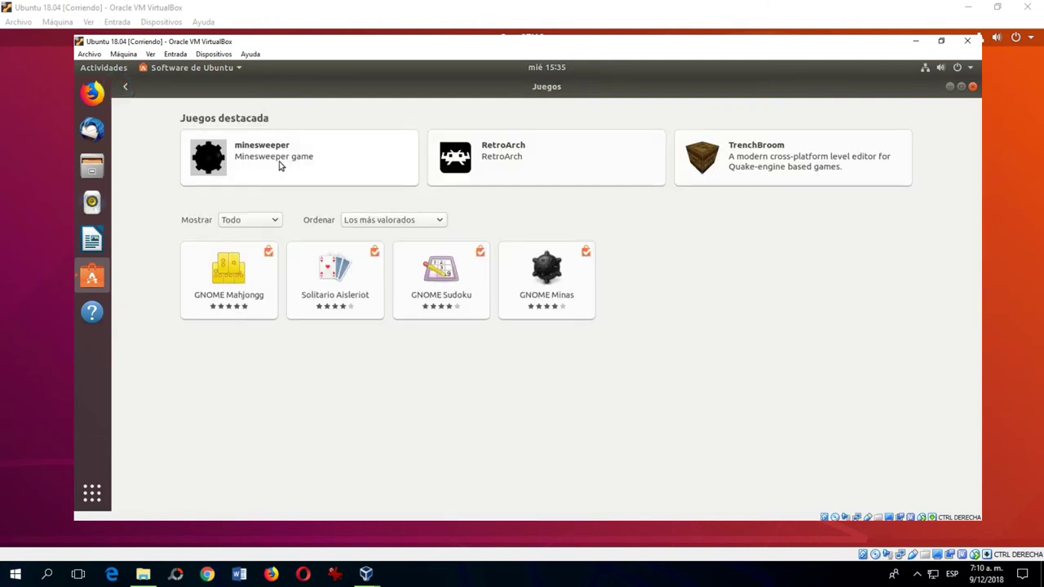
{"action": "left_click", "coordinate": [253, 159]}
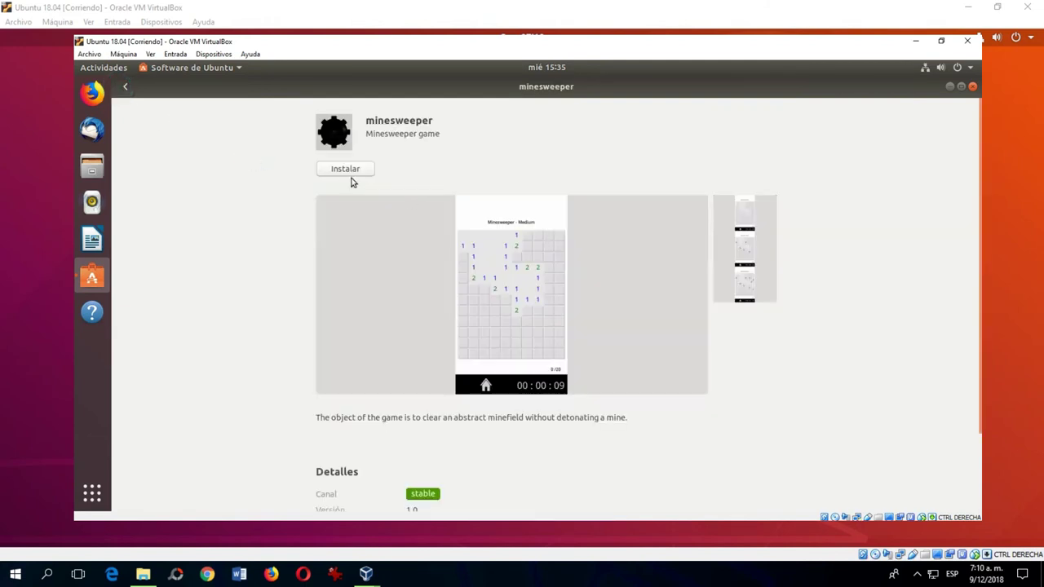
Attempt to install minesweeper, cancel the password request, and return to the Juegos list.
{"action": "left_click", "coordinate": [346, 168]}
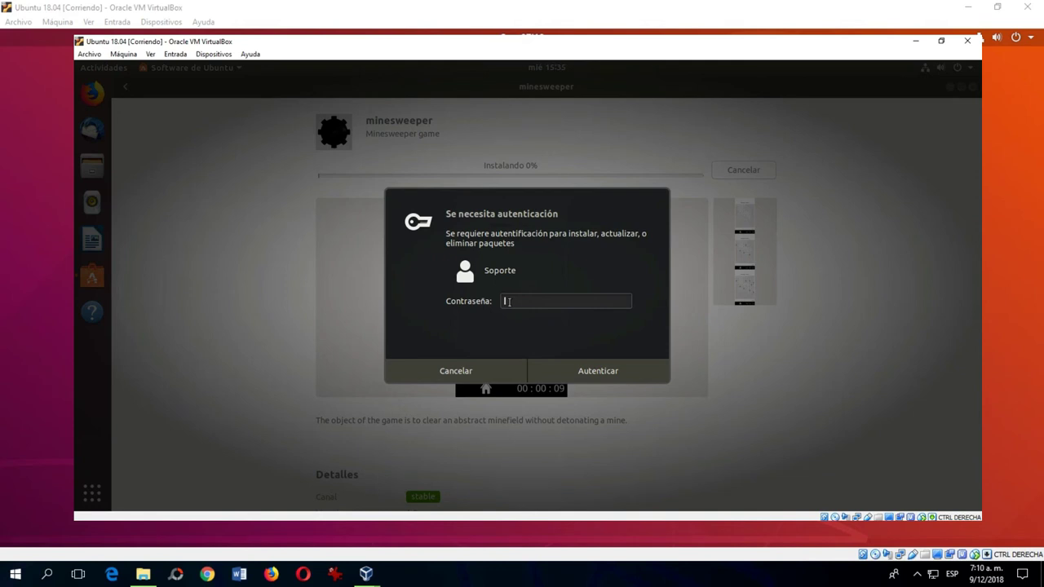
{"action": "left_click", "coordinate": [454, 371]}
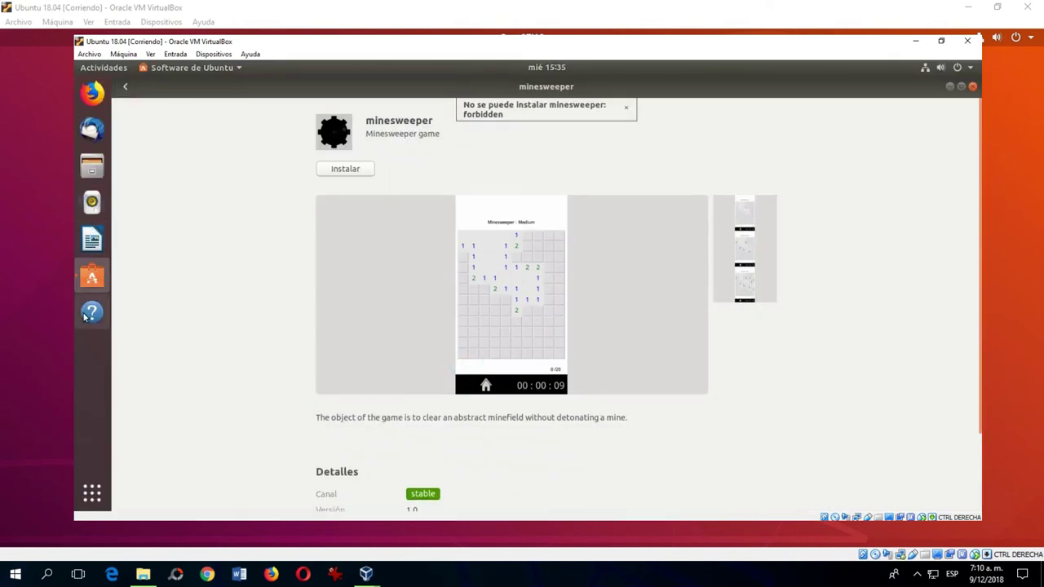
{"action": "left_click", "coordinate": [125, 87]}
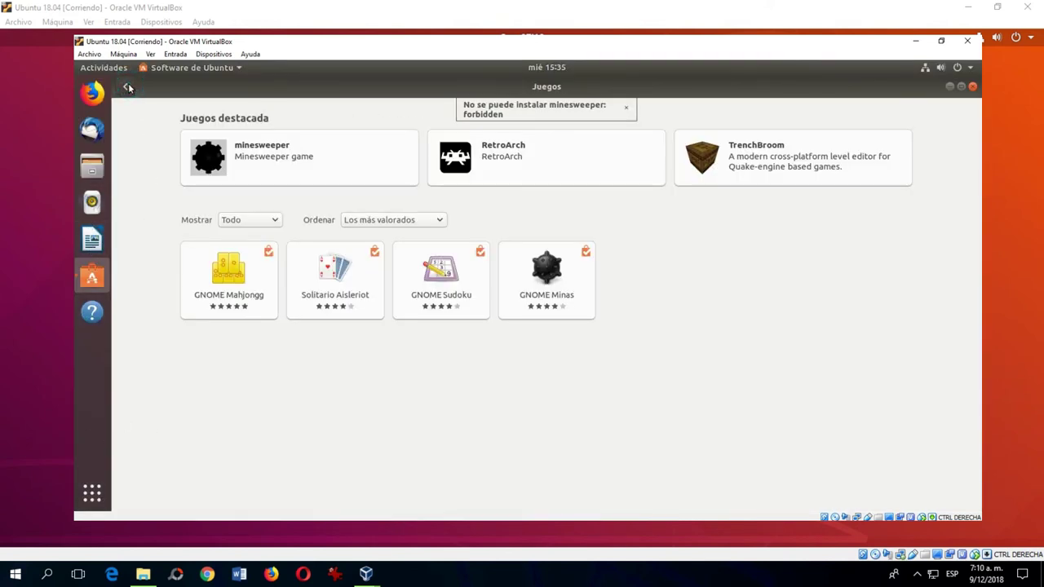
{"action": "left_click", "coordinate": [92, 493]}
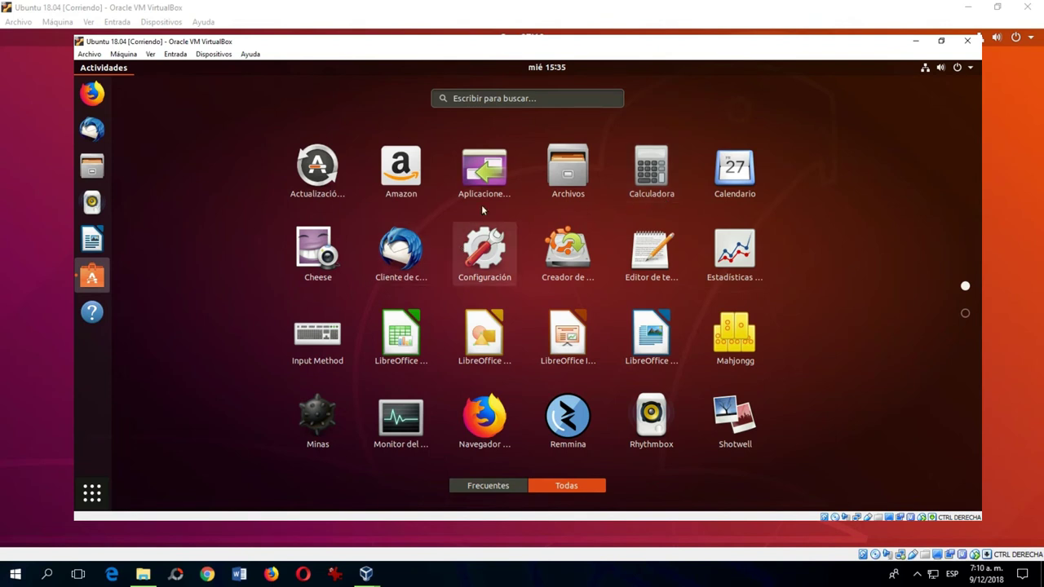
{"action": "left_click", "coordinate": [478, 266]}
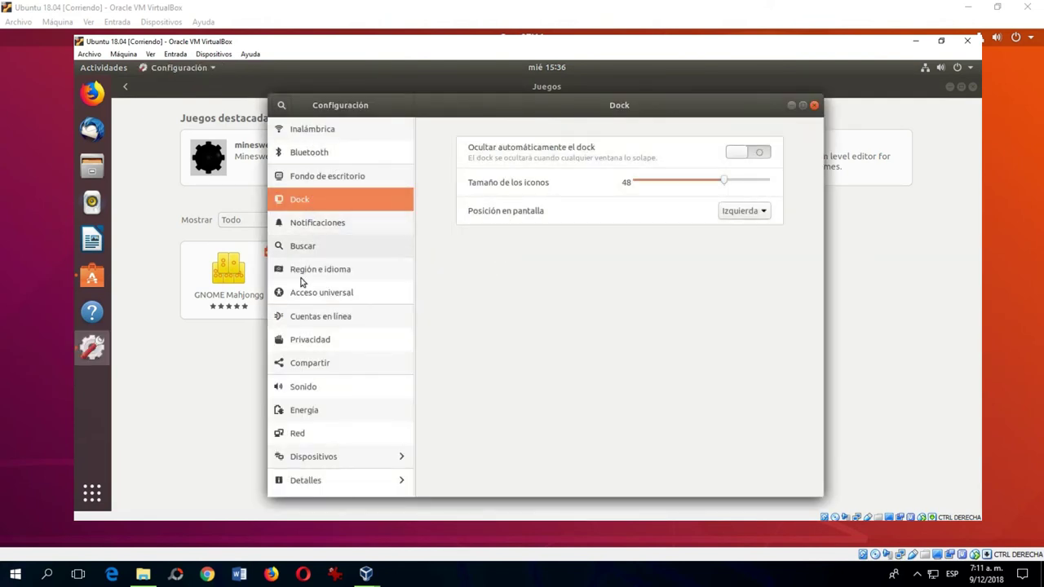
{"action": "left_click", "coordinate": [813, 105]}
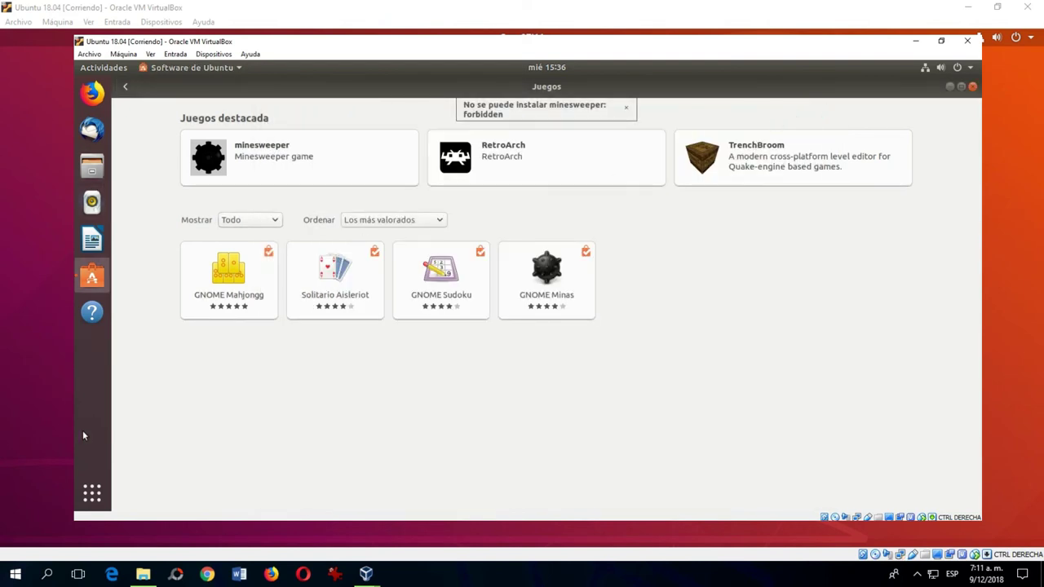
{"action": "left_click", "coordinate": [91, 492]}
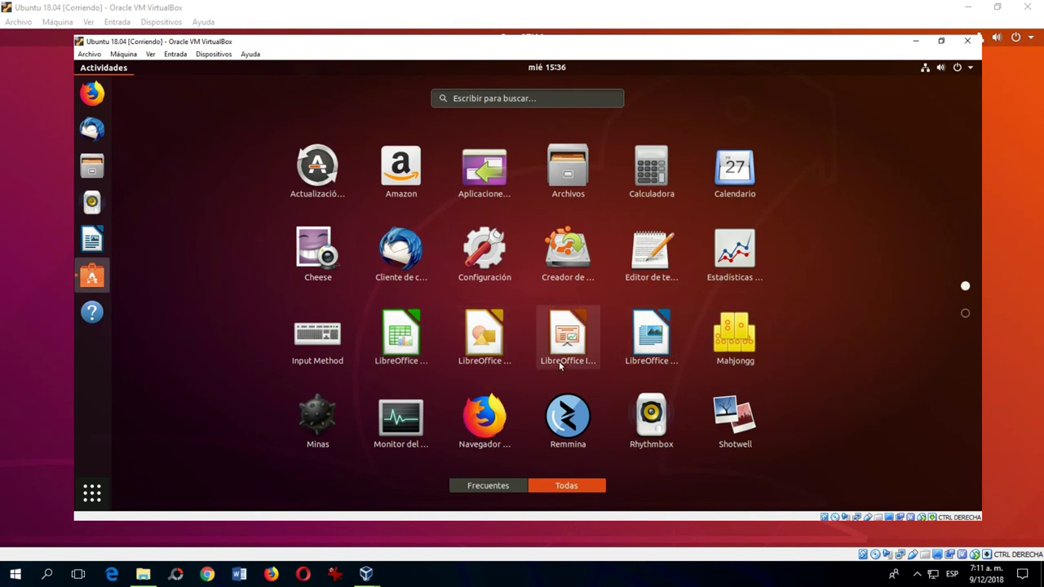
{"action": "scroll", "coordinate": [559, 365], "scroll_direction": "down", "scroll_amount": 1}
{"action": "scroll", "coordinate": [465, 310], "scroll_direction": "up", "scroll_amount": 1}
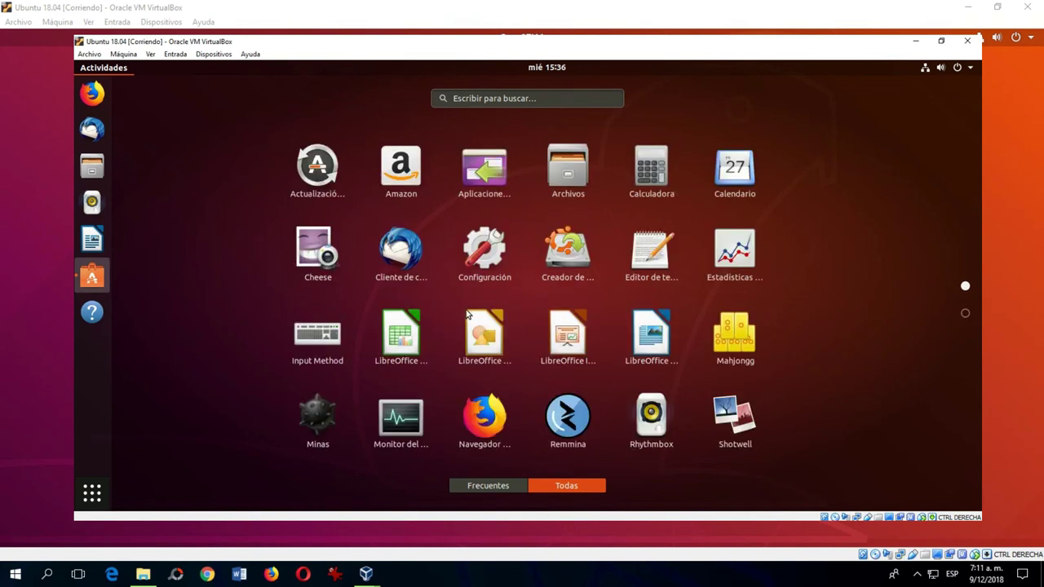
{"action": "scroll", "coordinate": [416, 340], "scroll_direction": "down", "scroll_amount": 1}
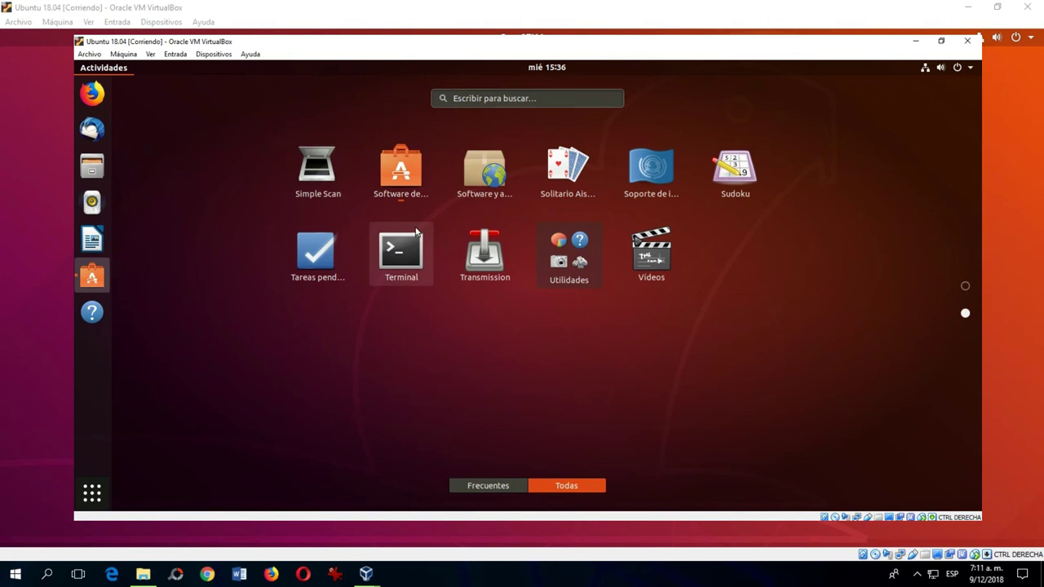
{"action": "scroll", "coordinate": [415, 228], "scroll_direction": "up", "scroll_amount": 1}
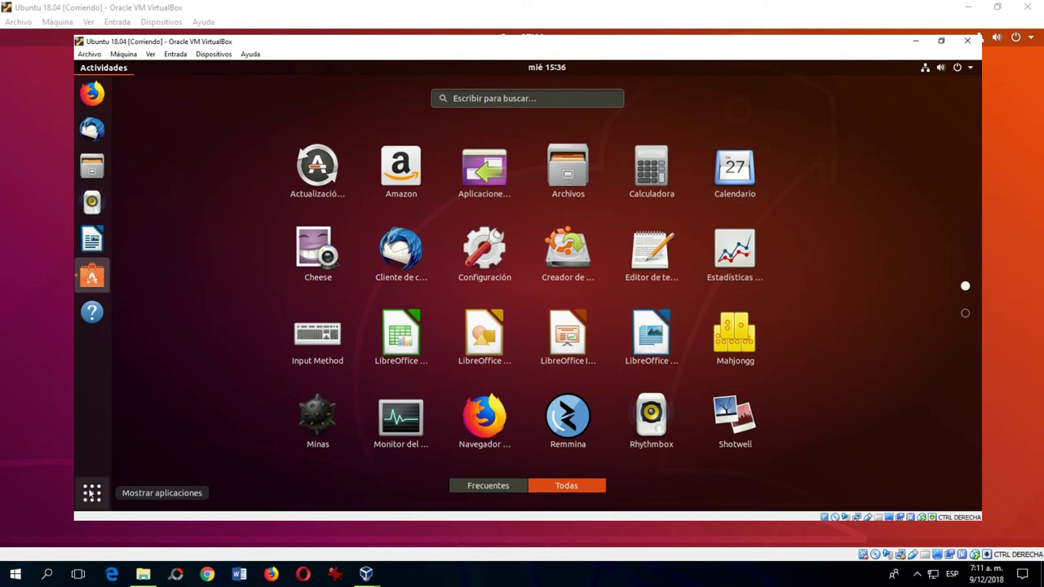
{"action": "left_click", "coordinate": [92, 492]}
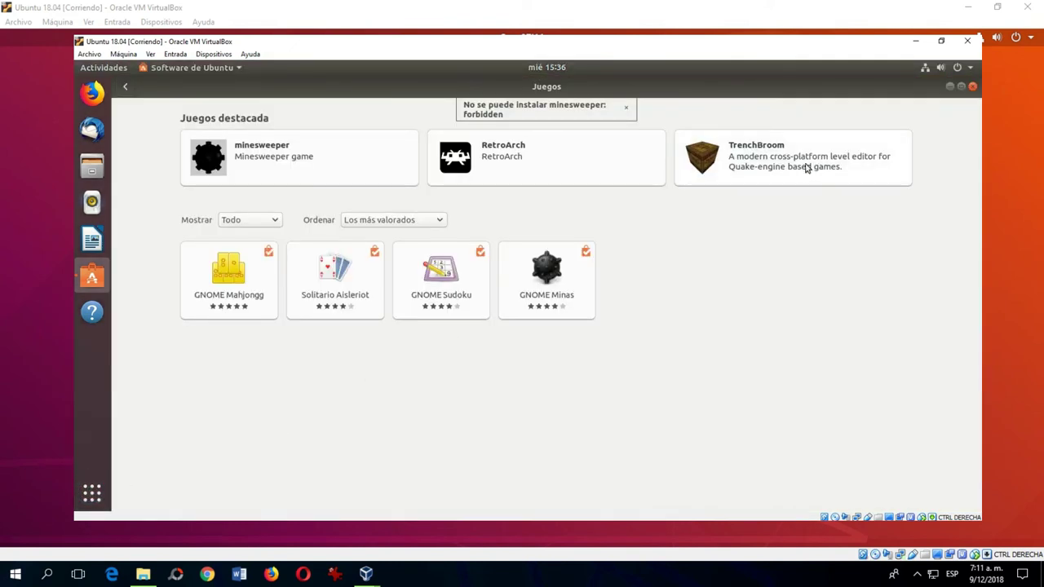
Close the Ubuntu Software window to reveal the Instalación terminada dialog.
{"action": "left_click", "coordinate": [972, 86]}
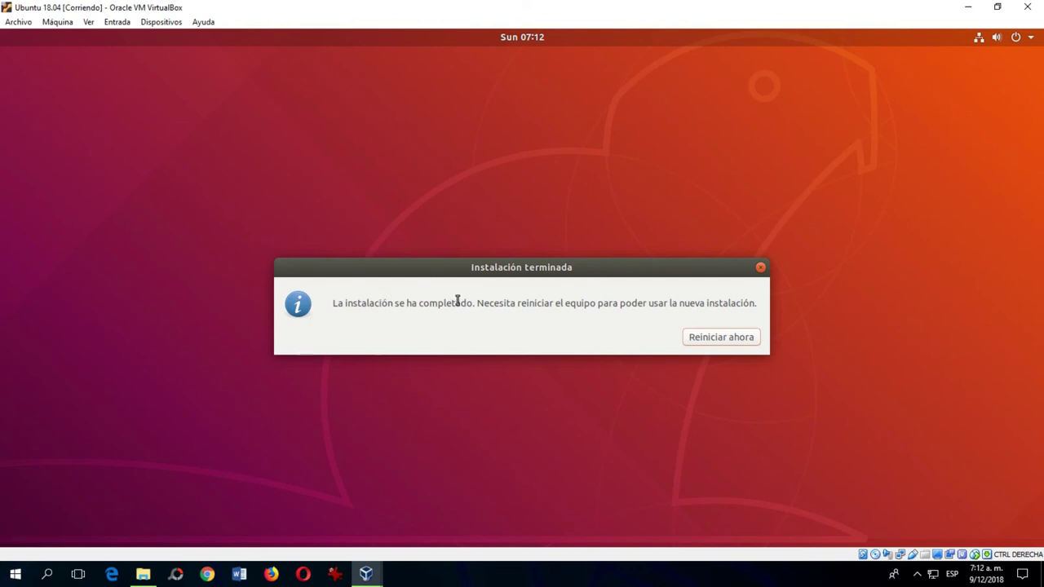
Choose Reiniciar ahora and confirm the installation medium is removed to reboot.
{"action": "left_click", "coordinate": [721, 337]}
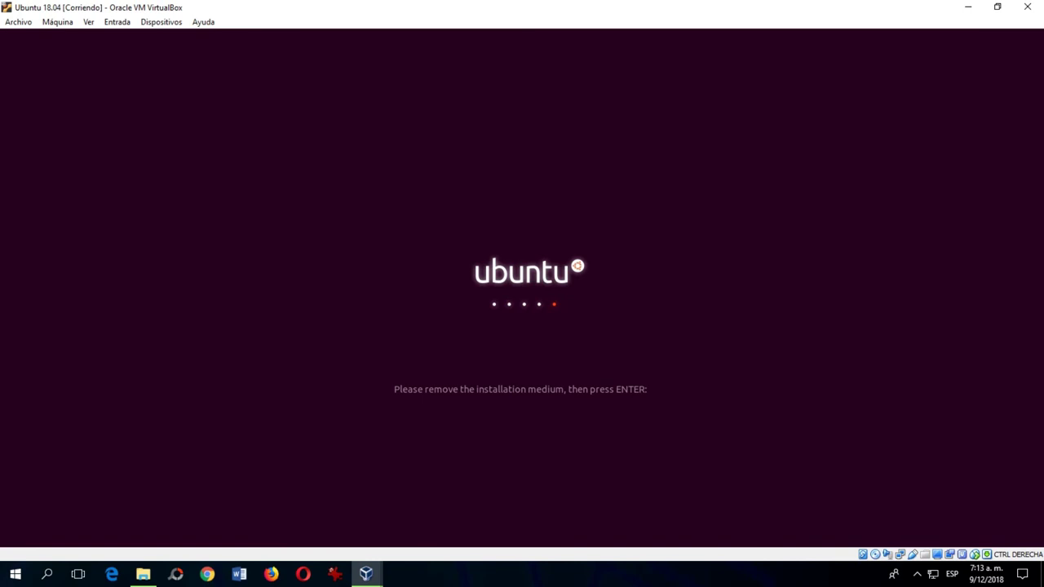
{"action": "key", "text": "Return"}
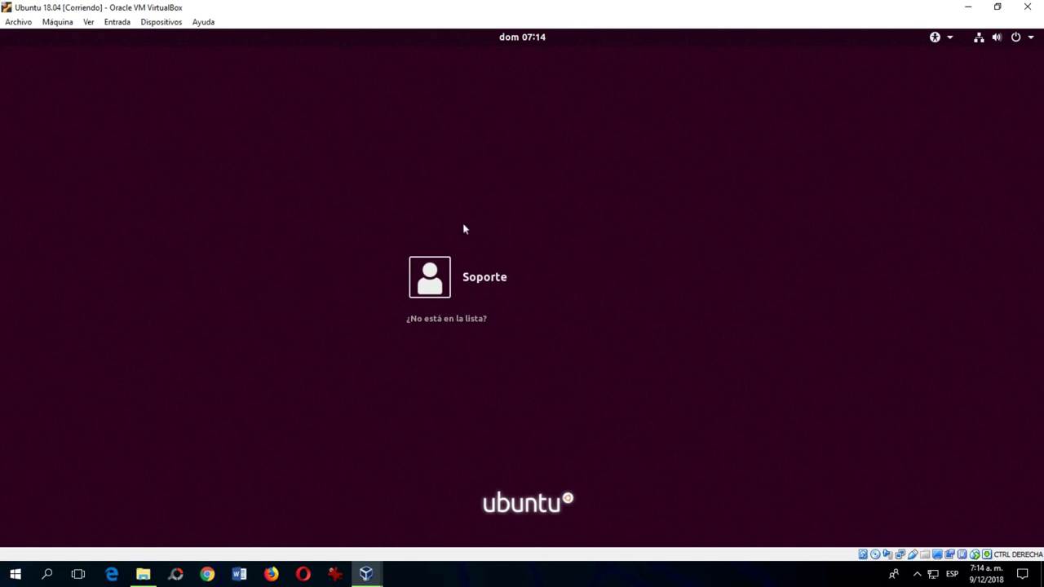
Select the user account and submit its password, re-entering it after the first rejection.
{"action": "left_click", "coordinate": [498, 277]}
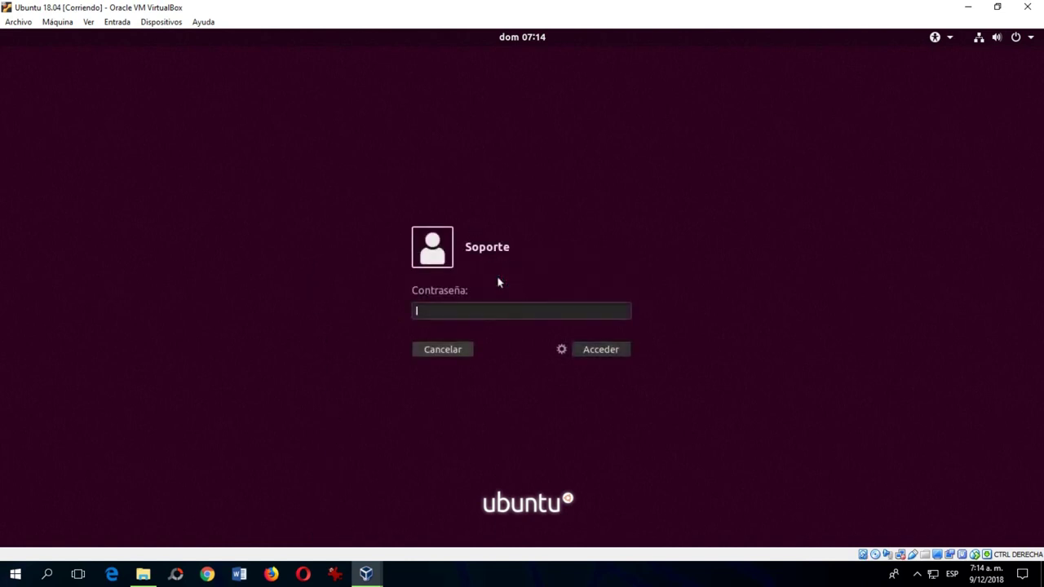
{"action": "type", "text": "•••••"}
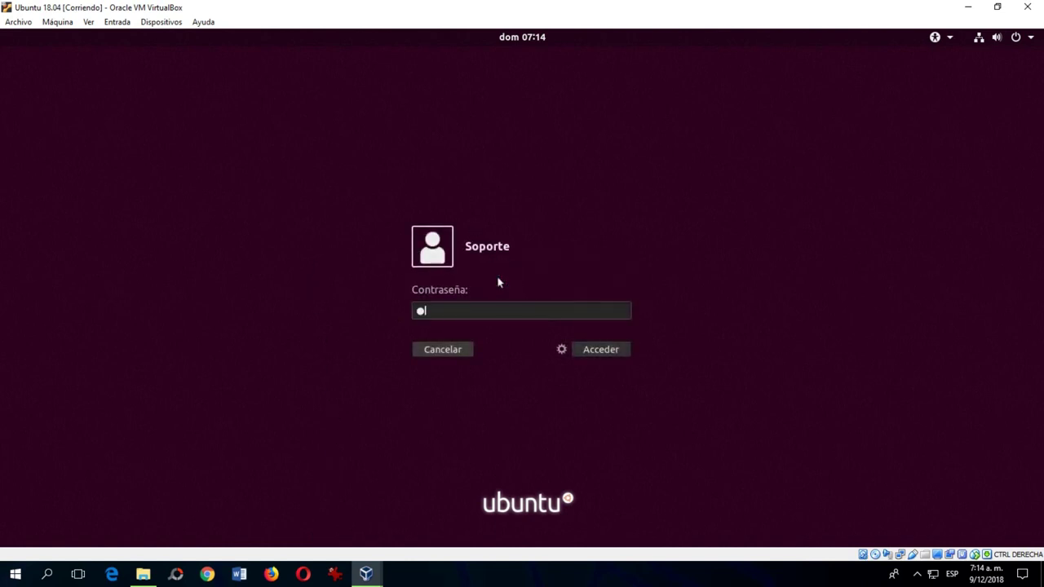
{"action": "type", "text": "••"}
{"action": "key", "text": "Return"}
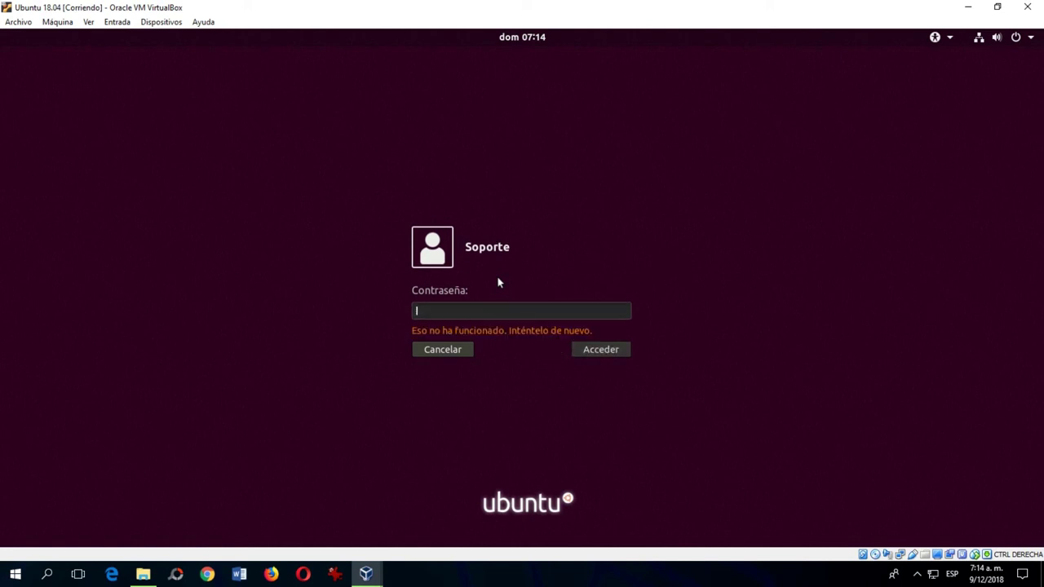
{"action": "type", "text": "••••"}
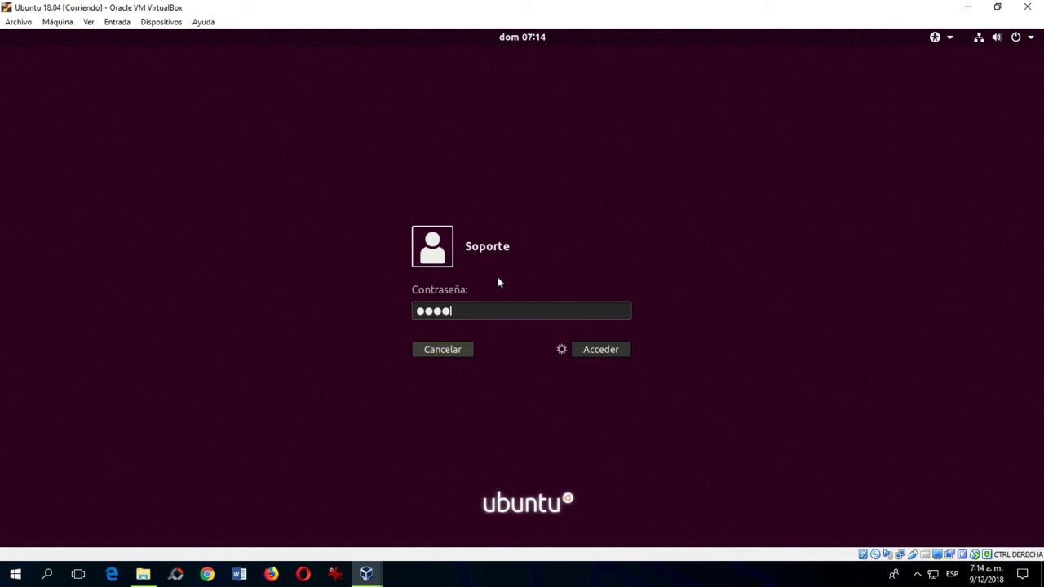
{"action": "type", "text": "••••"}
{"action": "key", "text": "Return"}
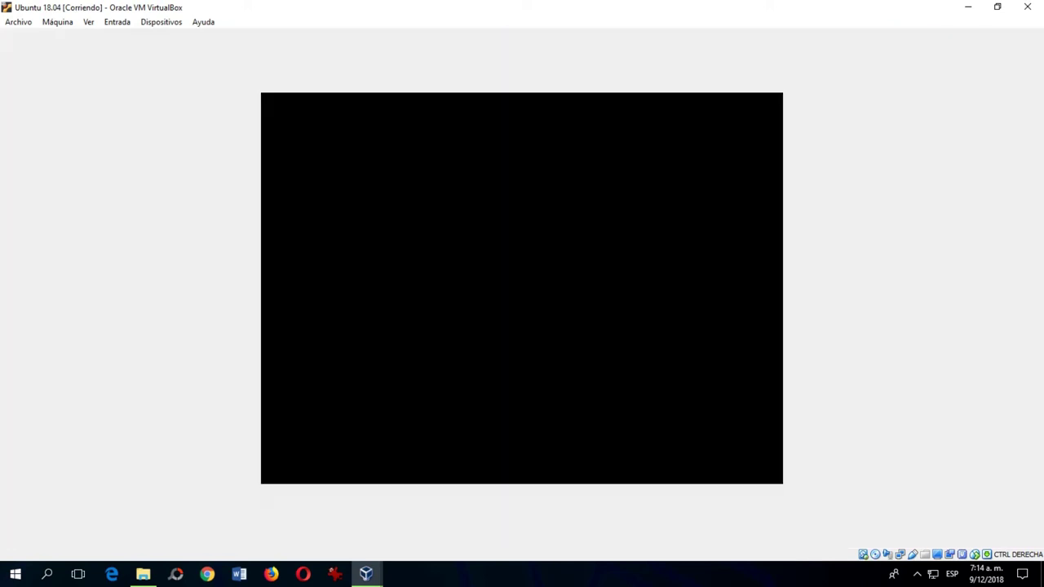